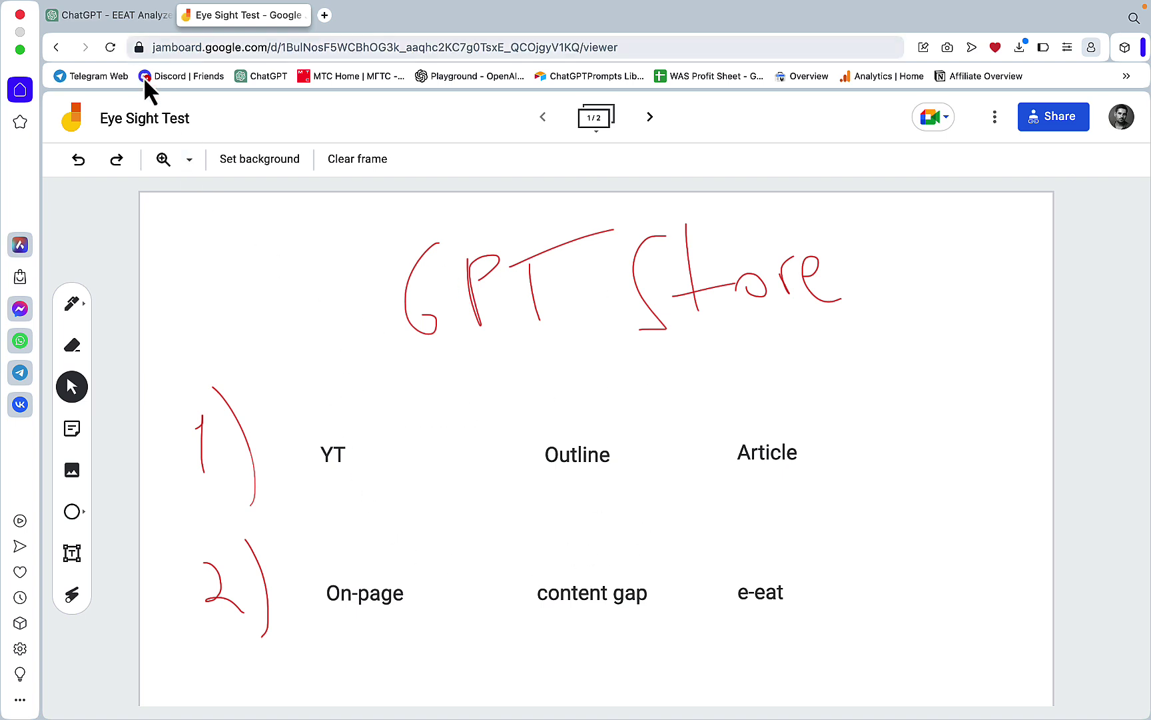
Step: Leave the GPT Store plan board and return to the ChatGPT tab with the EEAT Analyzer GPT
left_click(118, 17)
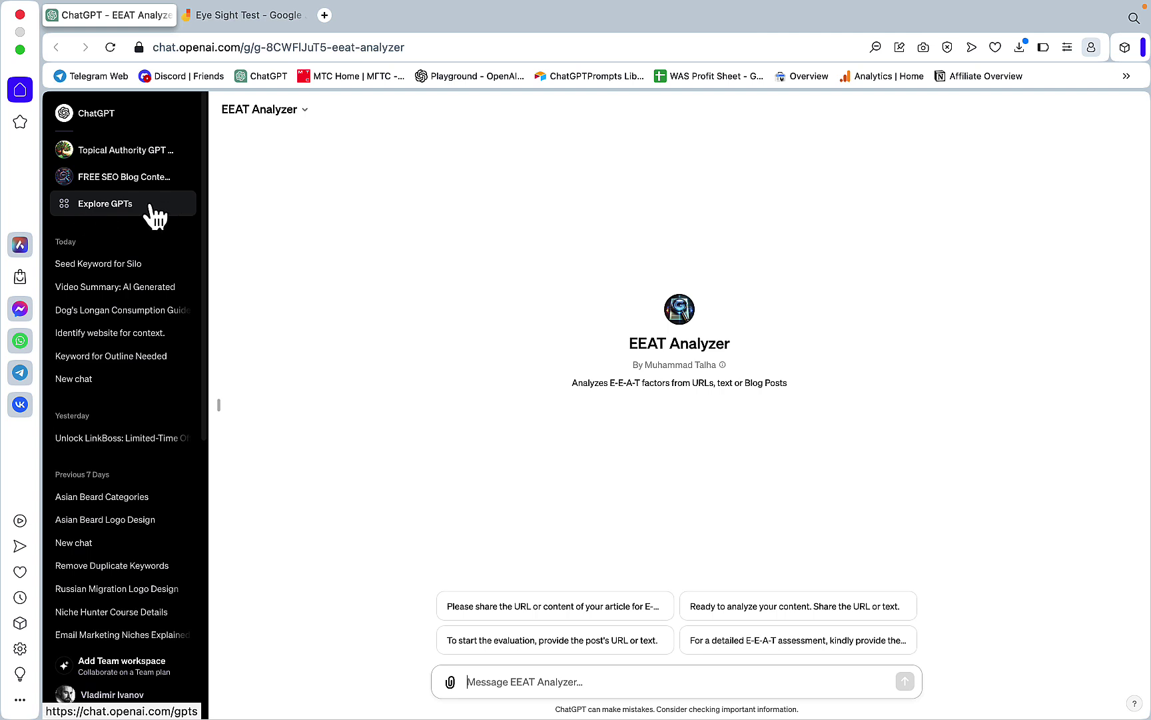
Step: Start a new ChatGPT 4 chat, glancing at the Jamboard plan board before coming back
left_click(185, 114)
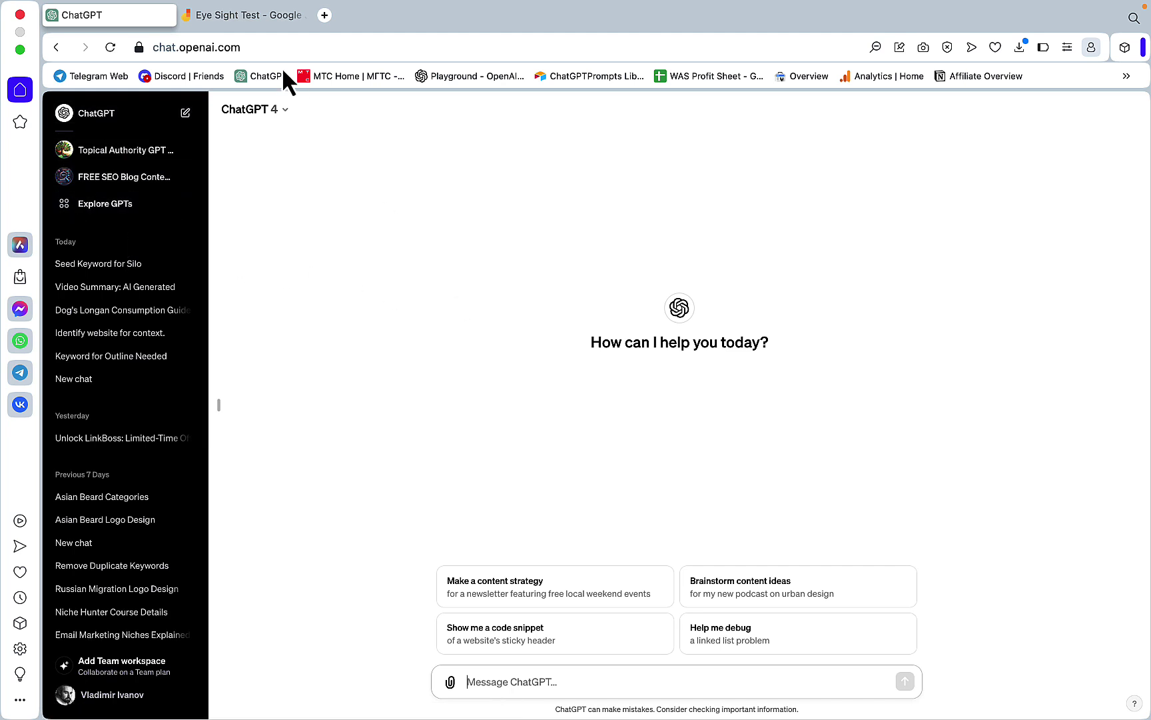
left_click(260, 23)
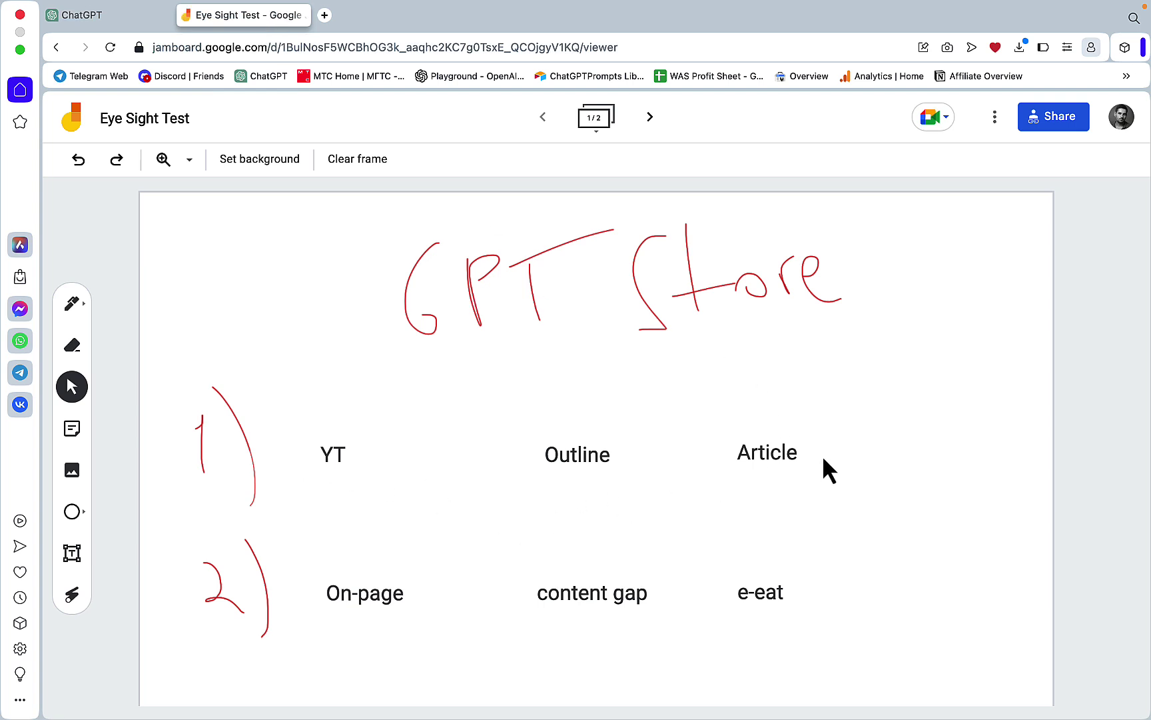
key("ctrl+shift+Tab")
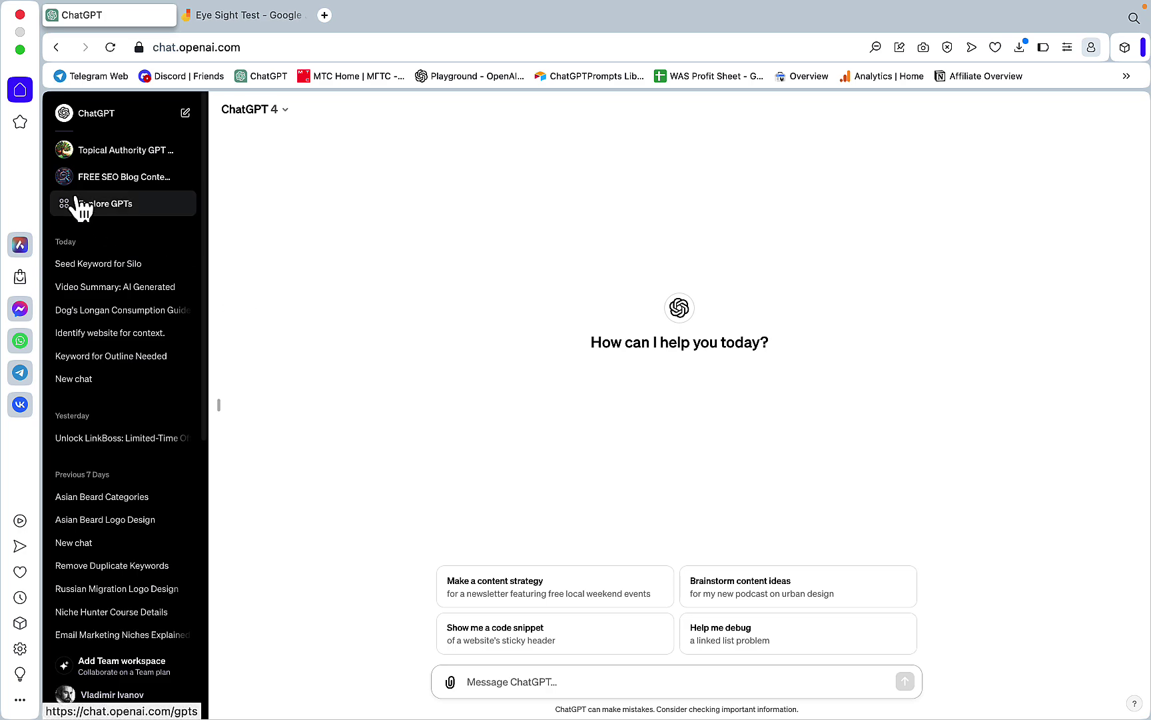
Step: Search the GPT store for 'video', then 'outline', then 'income stream' GPTs
left_click(133, 206)
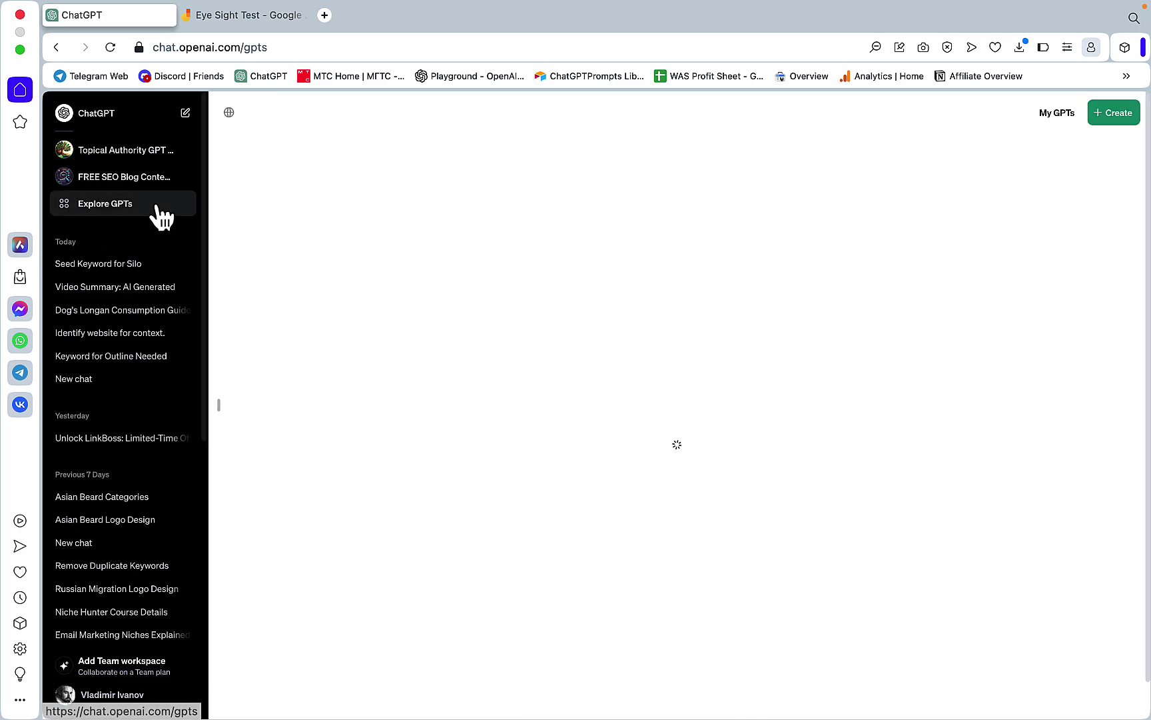
left_click(515, 234)
type("video")
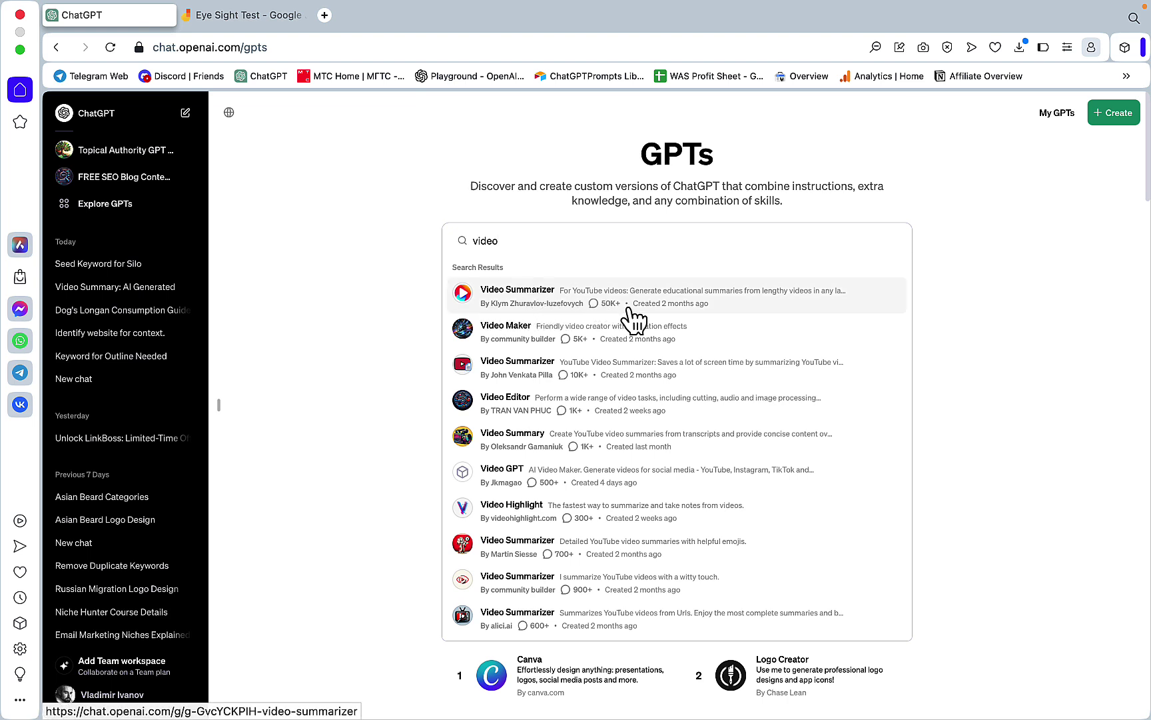
key("super+a")
type("out")
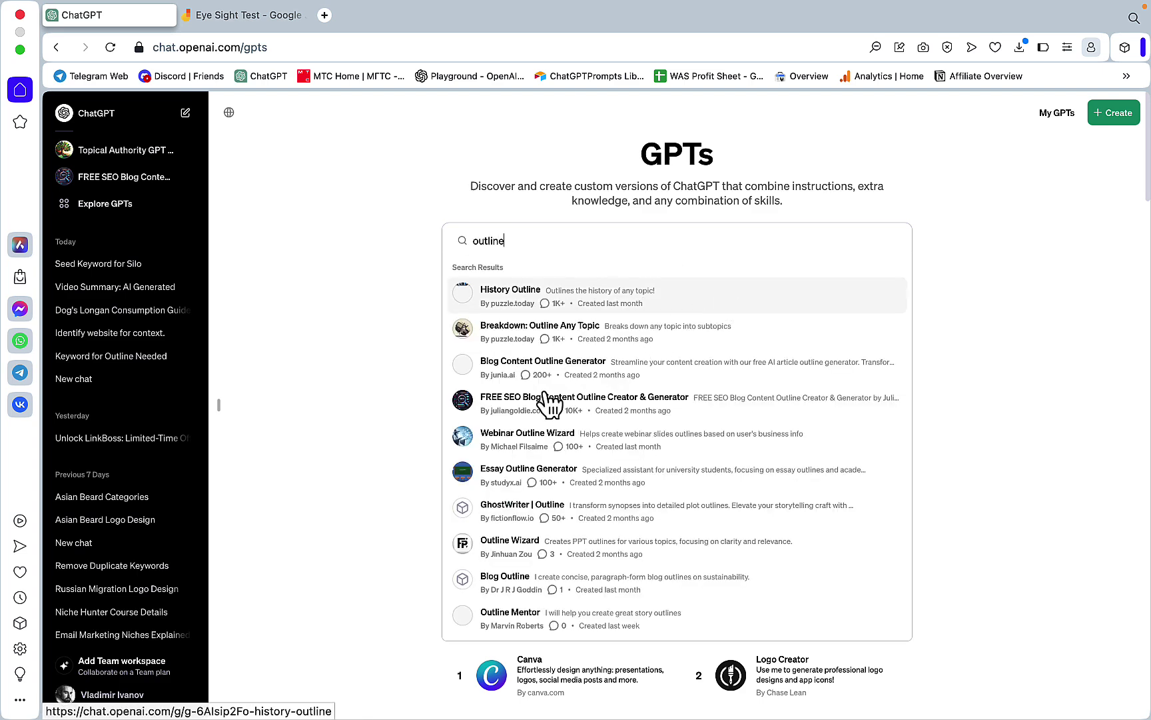
key("super+a")
type("income")
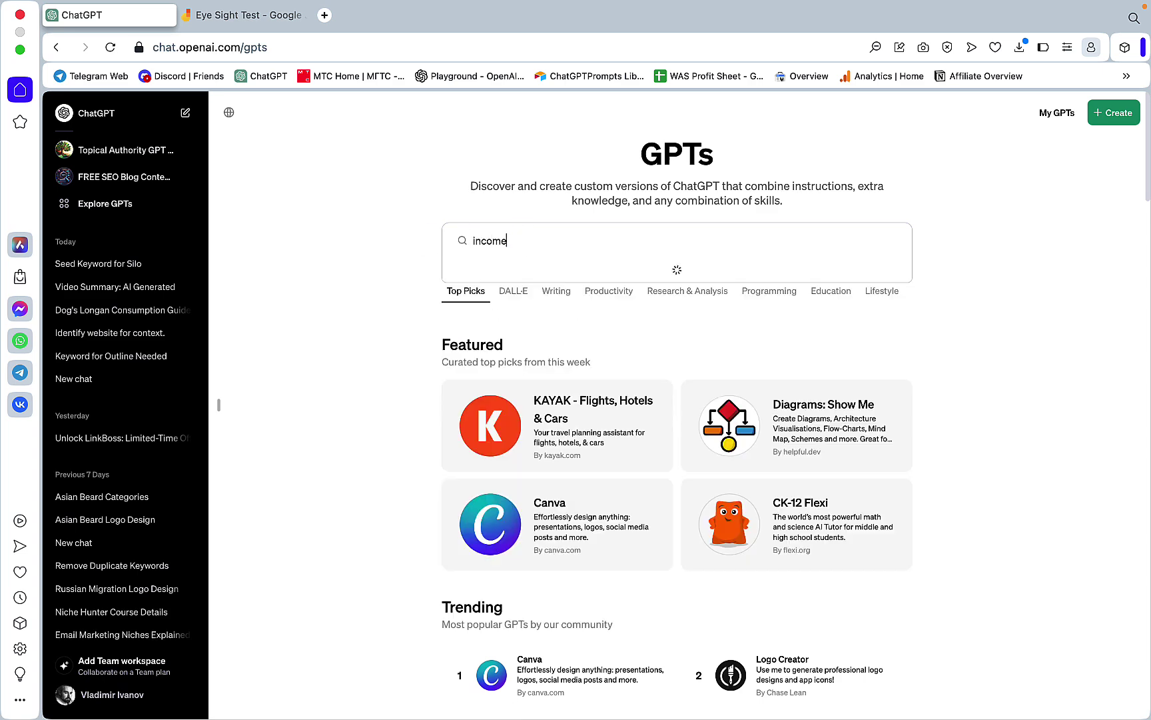
type(" stream")
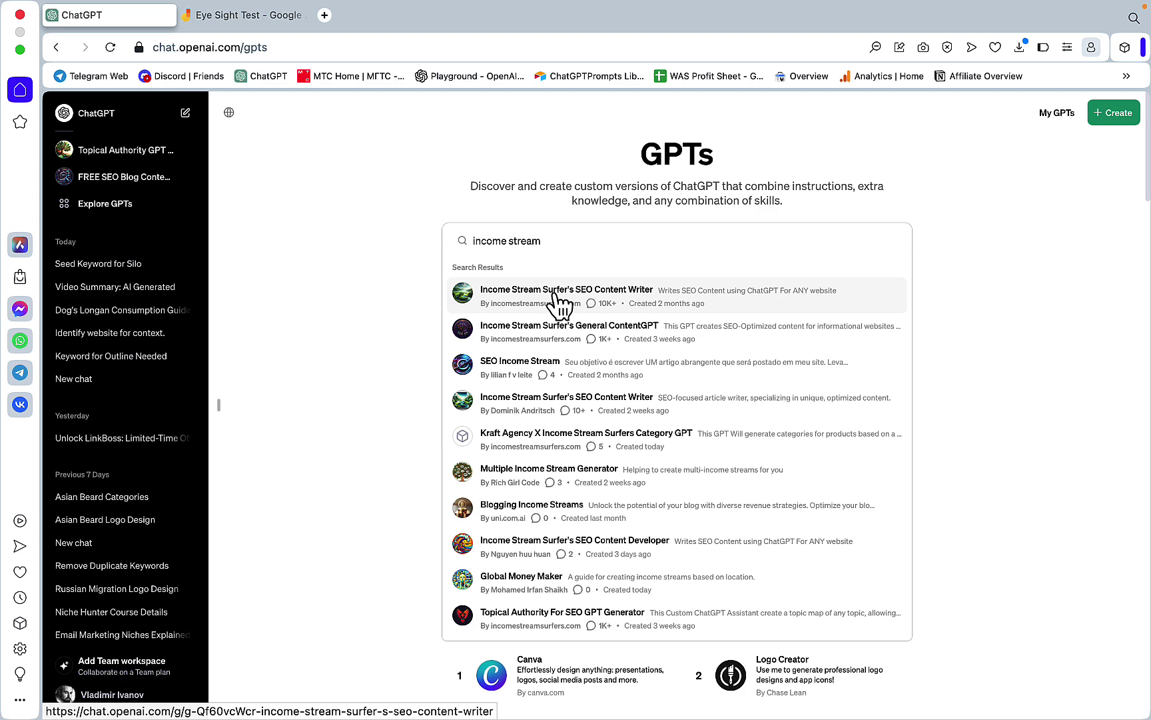
key("super+a")
key("BackSpace")
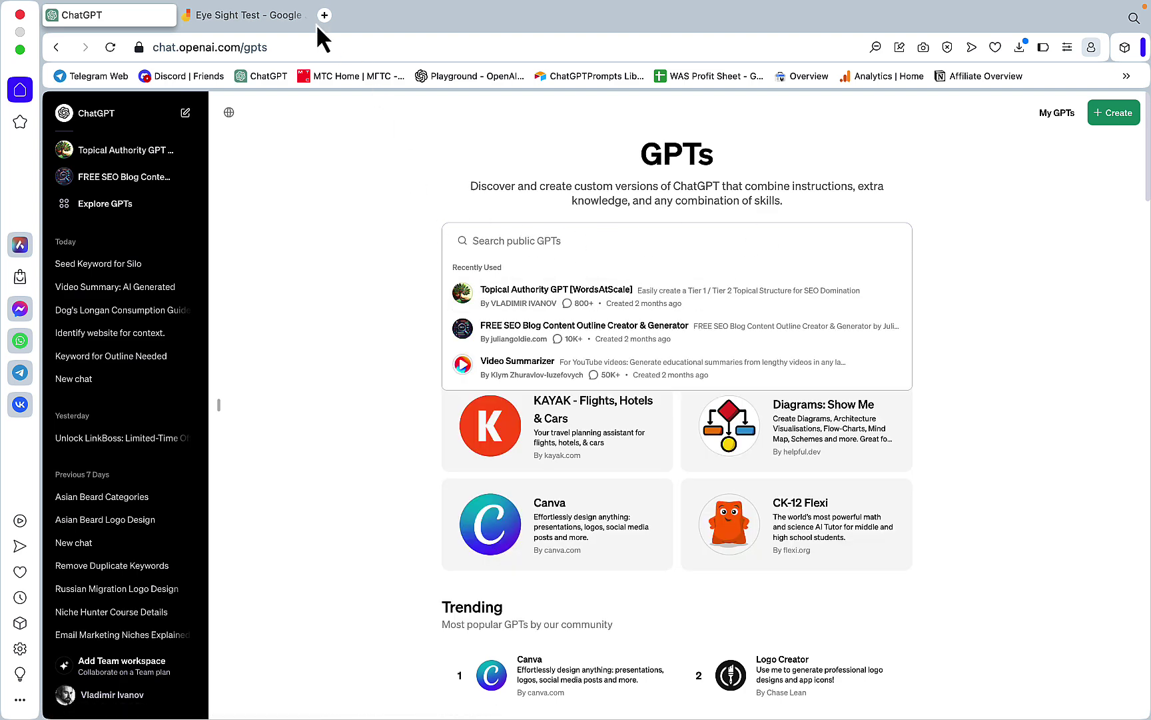
left_click(325, 15)
type("youtube.com/")
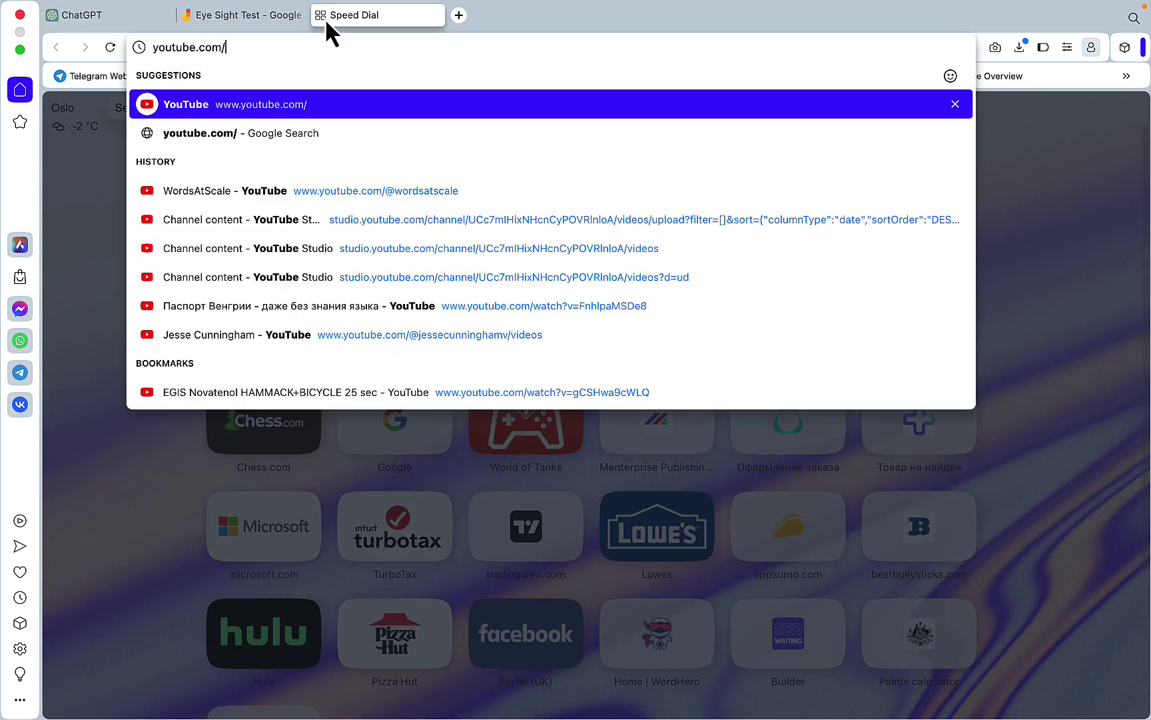
type("@")
key("Return")
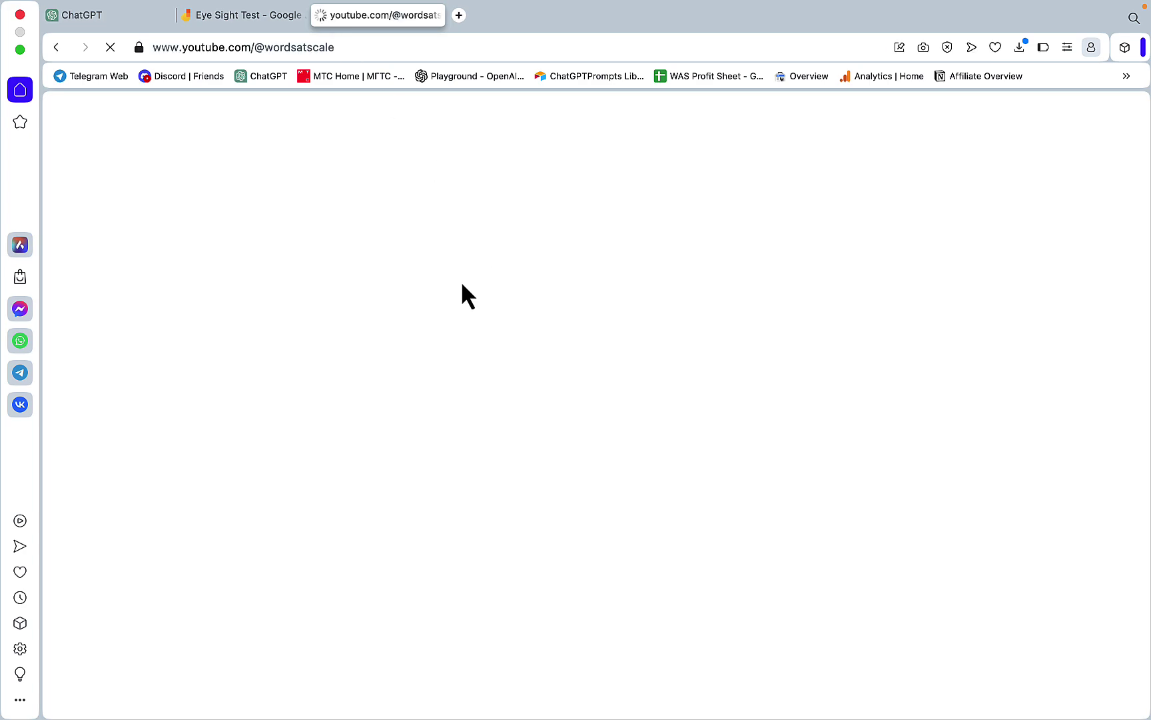
left_click(356, 477)
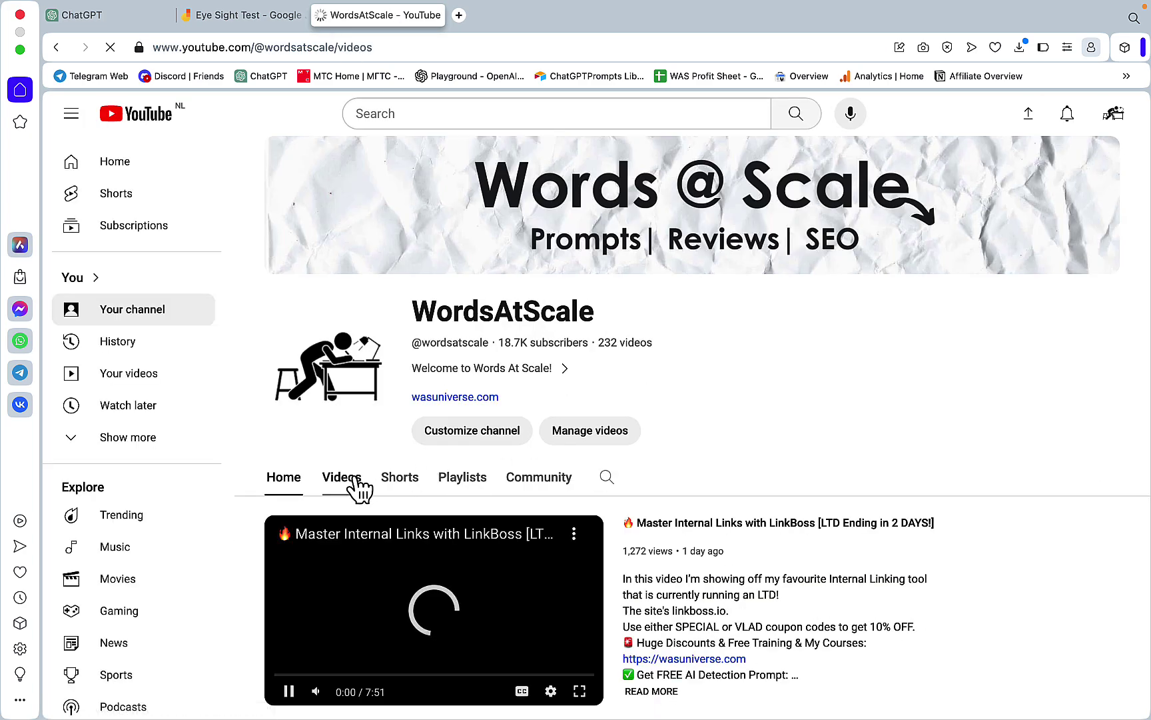
scroll(618, 506, "down", 3)
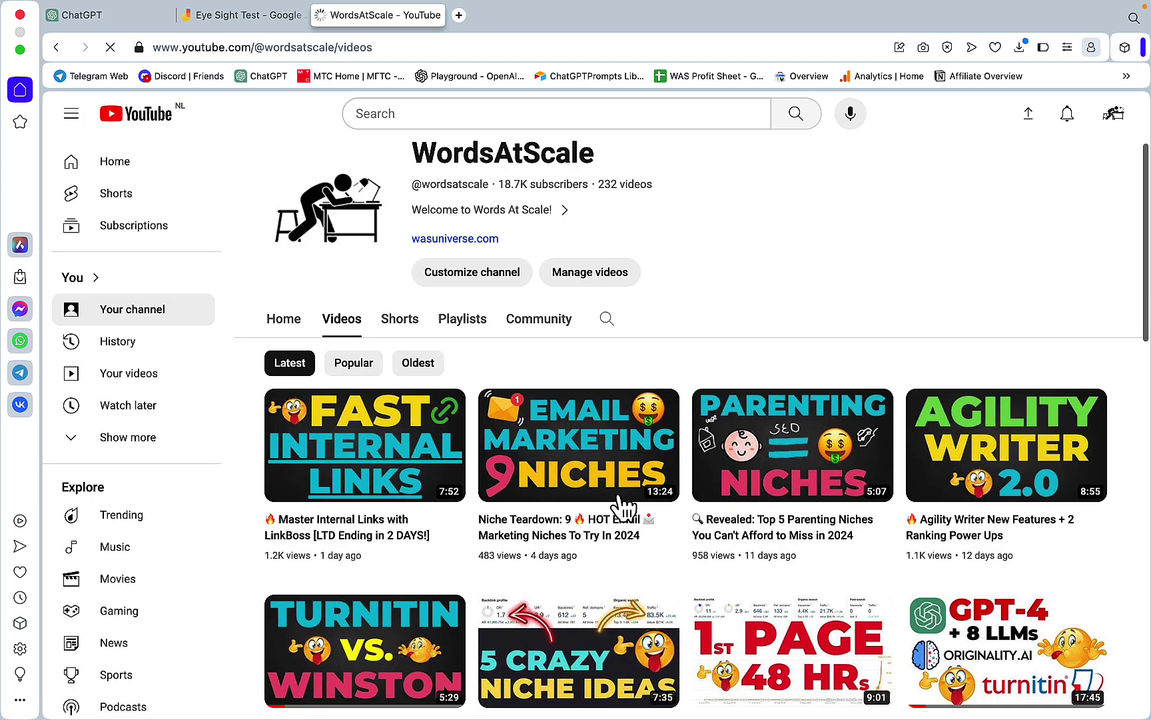
left_click(546, 543)
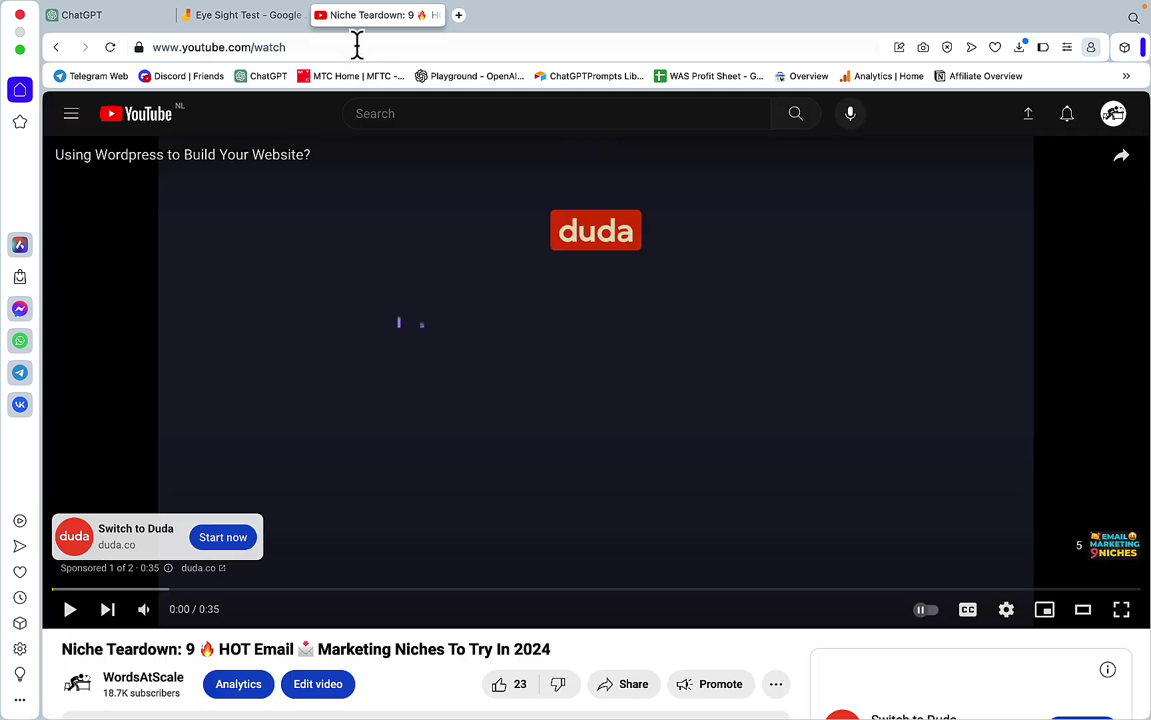
left_click(351, 47)
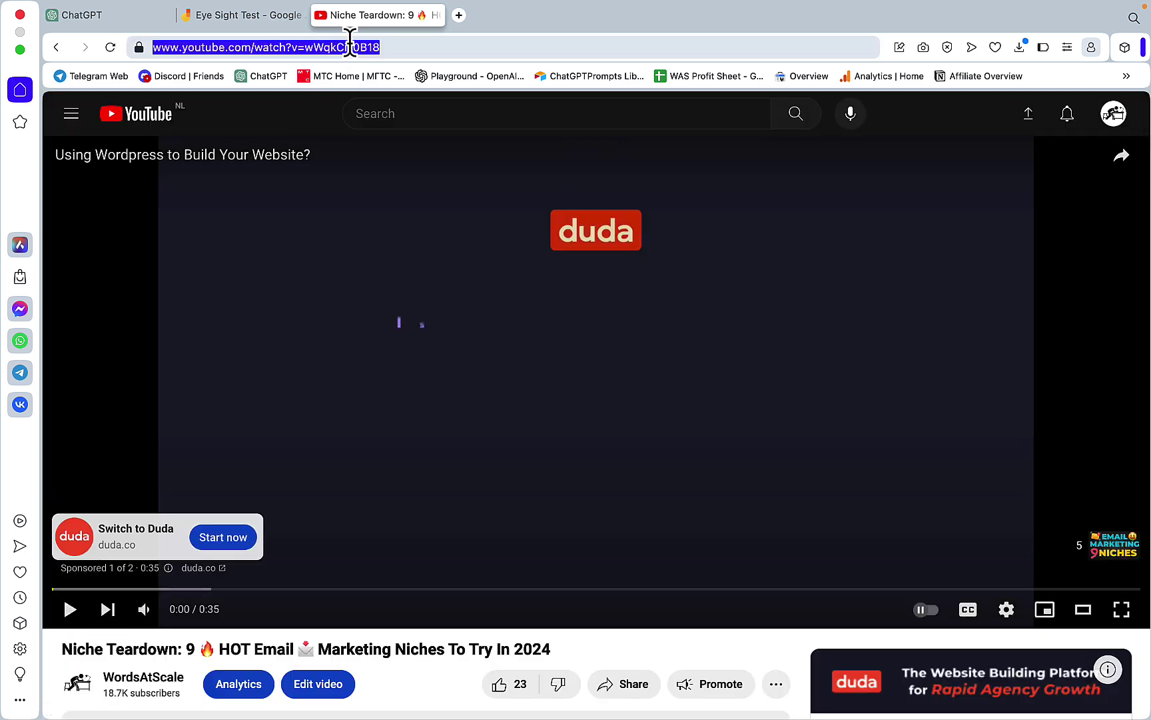
key("super+w")
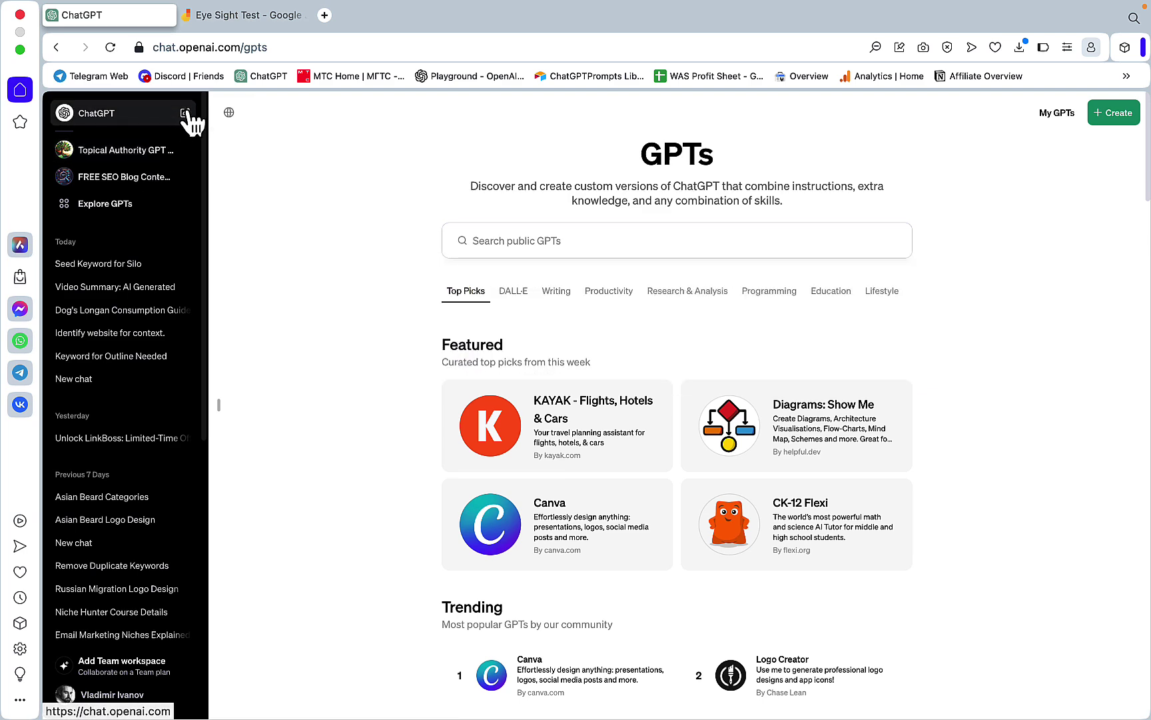
Step: In a new chat, send the Niche Teardown YouTube link to the Video Summarizer GPT
left_click(187, 114)
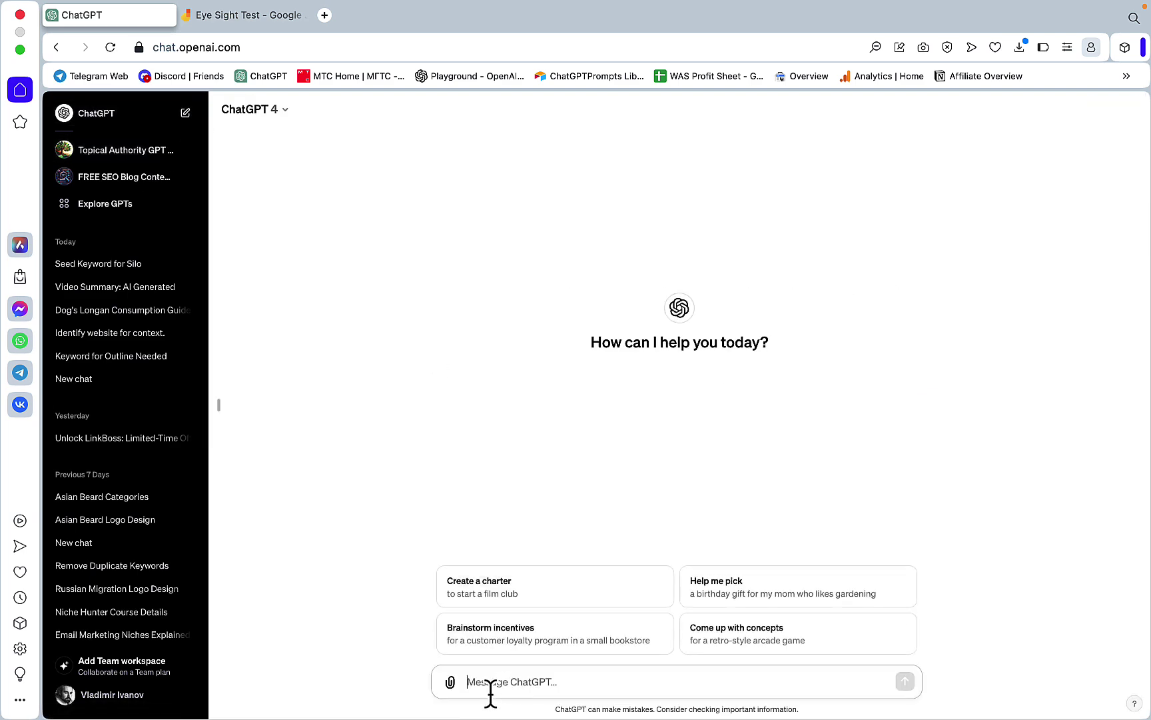
type("@")
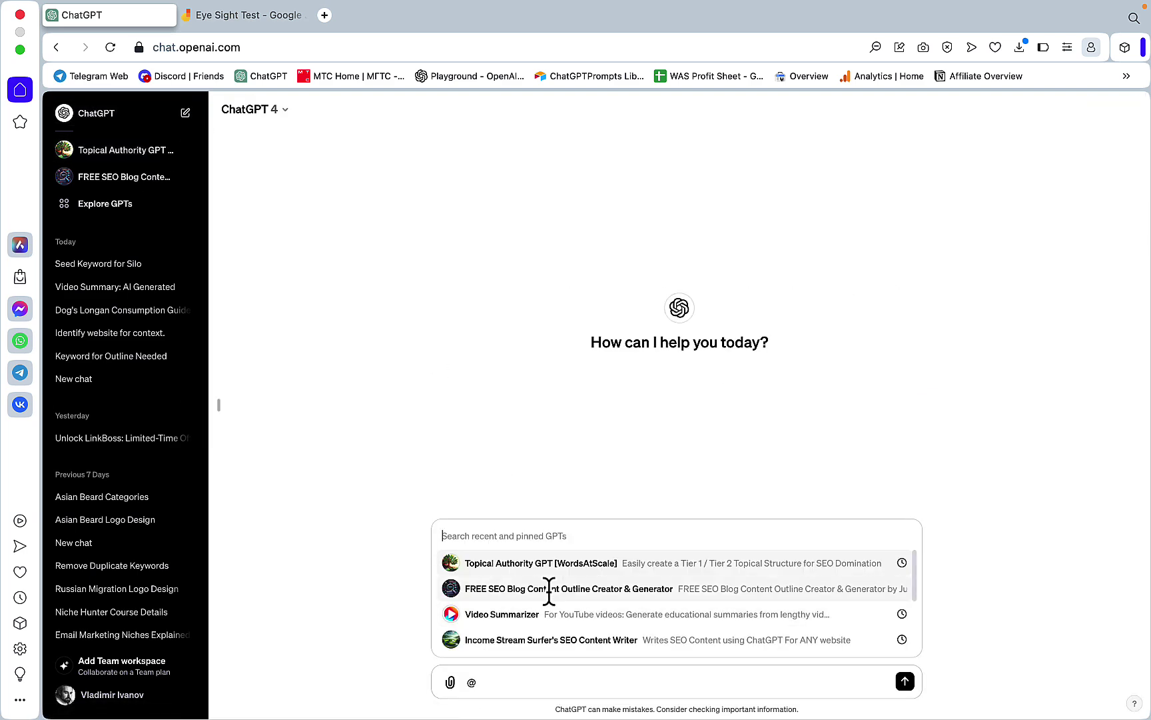
scroll(564, 560, "down", 2)
scroll(564, 559, "up", 2)
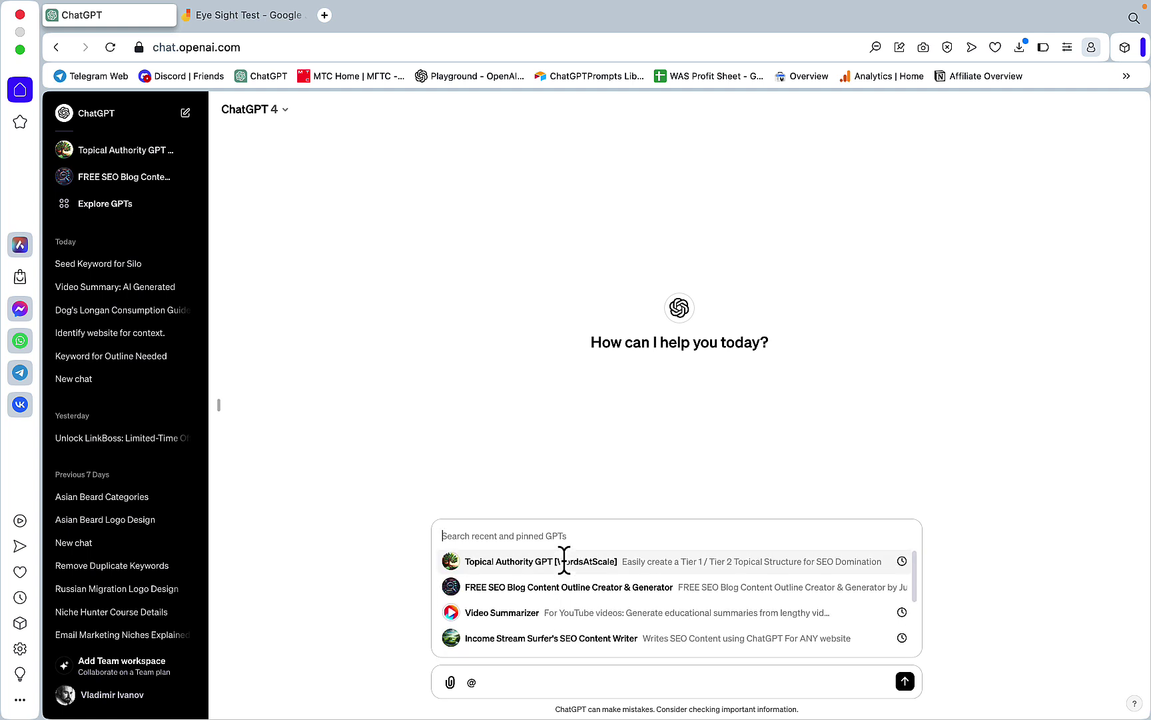
left_click(489, 616)
type("https://www.youtube.com/watch?v=wWqkCix0B18")
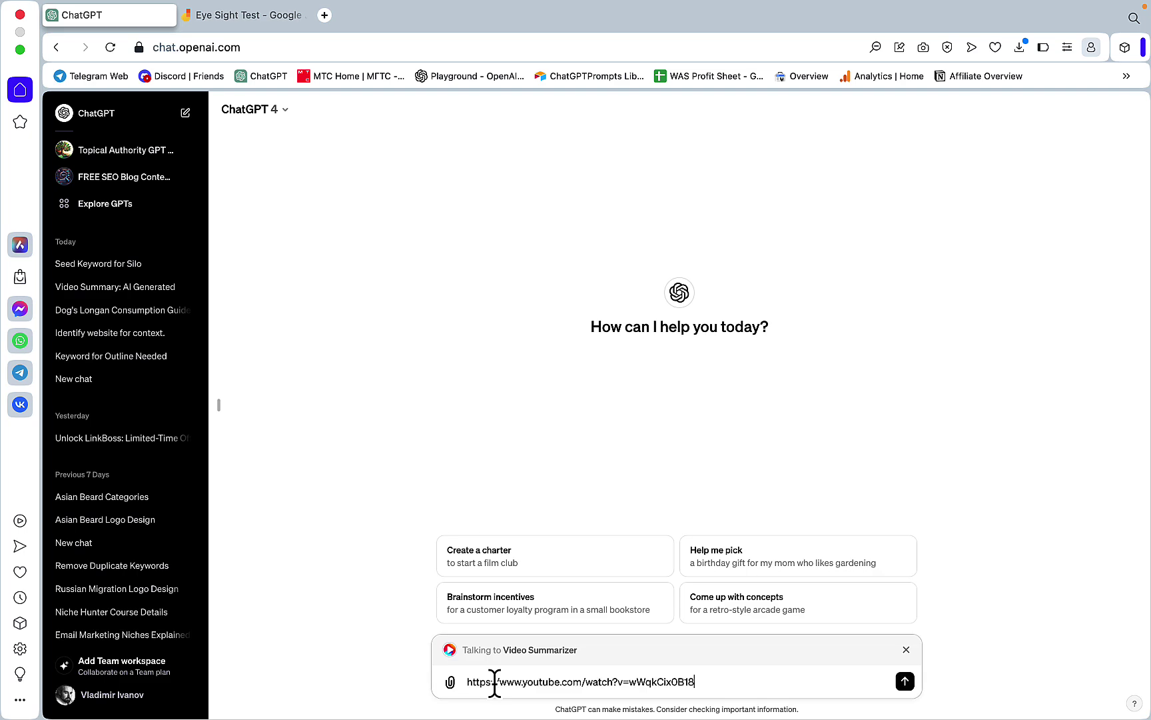
key("Return")
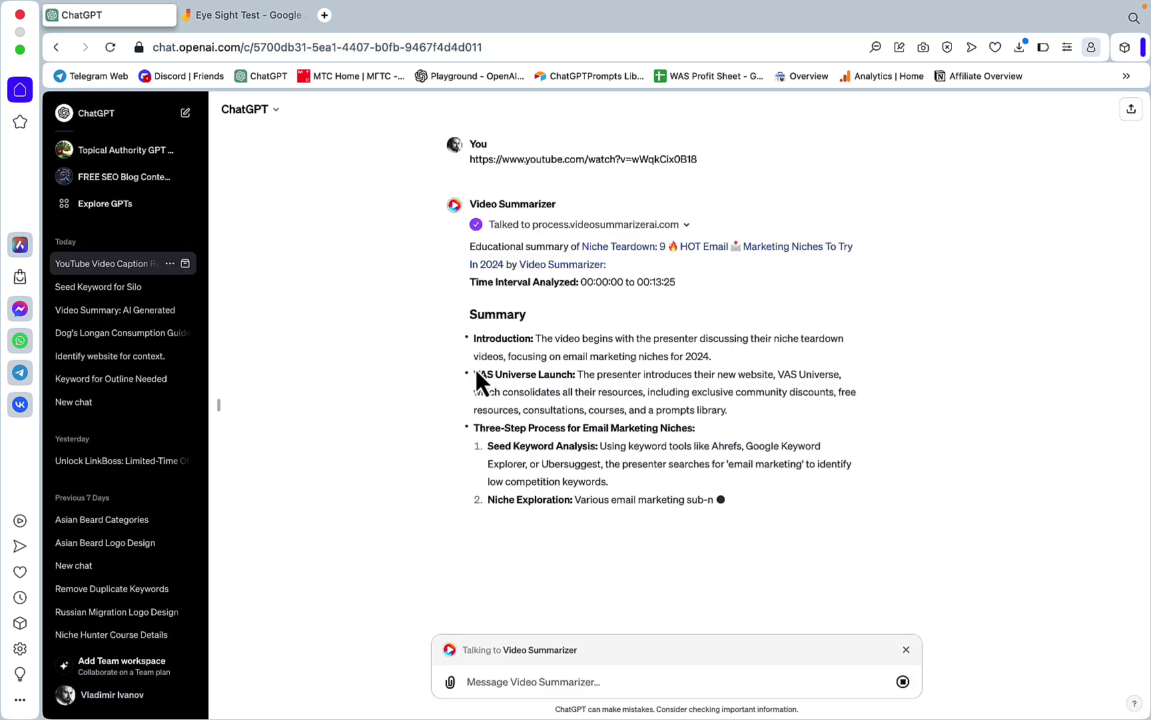
left_click(325, 15)
type("wasuniverse.com")
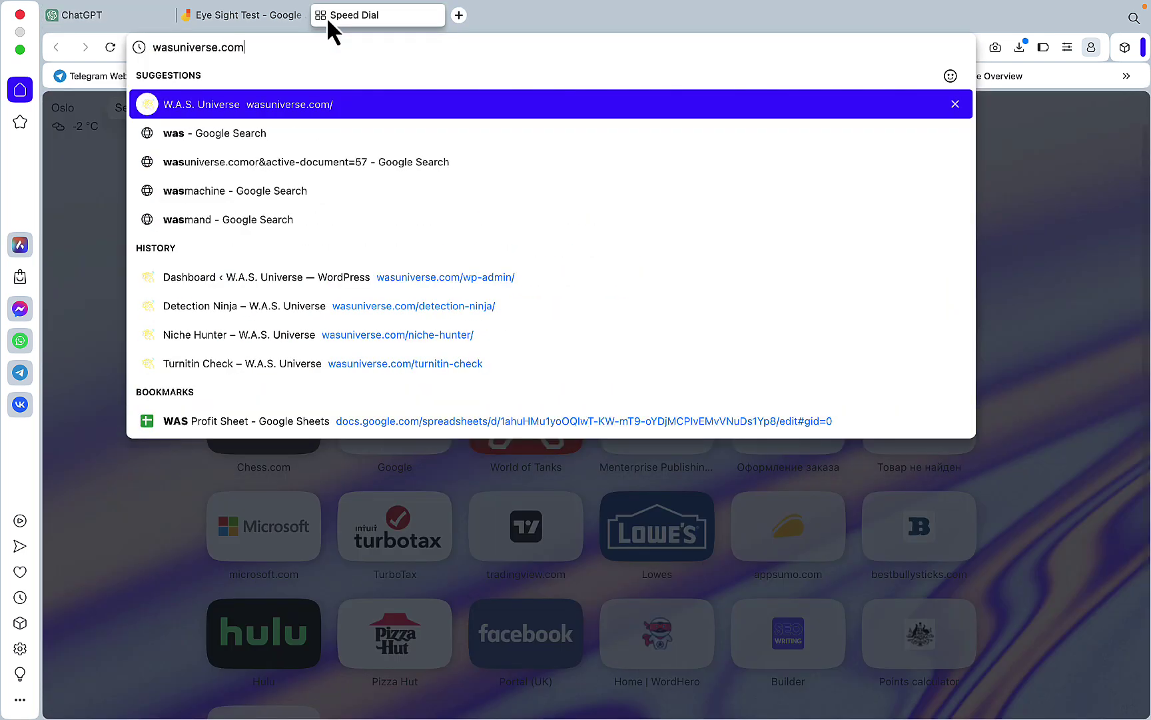
key("Return")
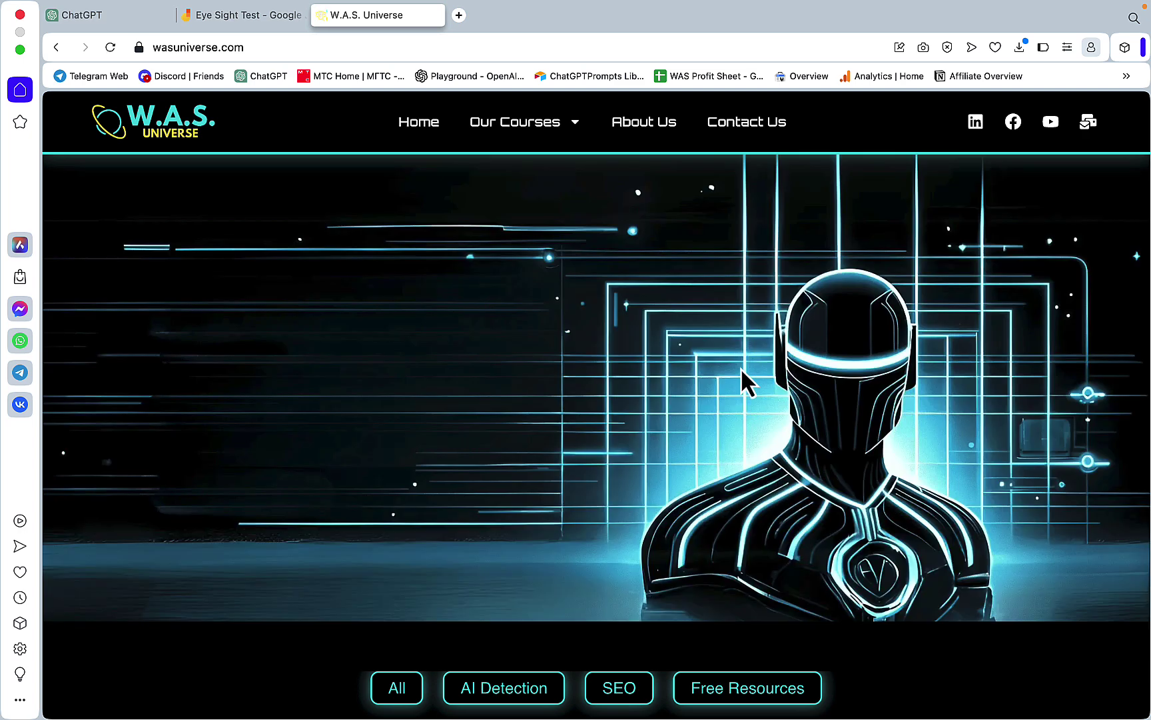
scroll(732, 408, "down", 3)
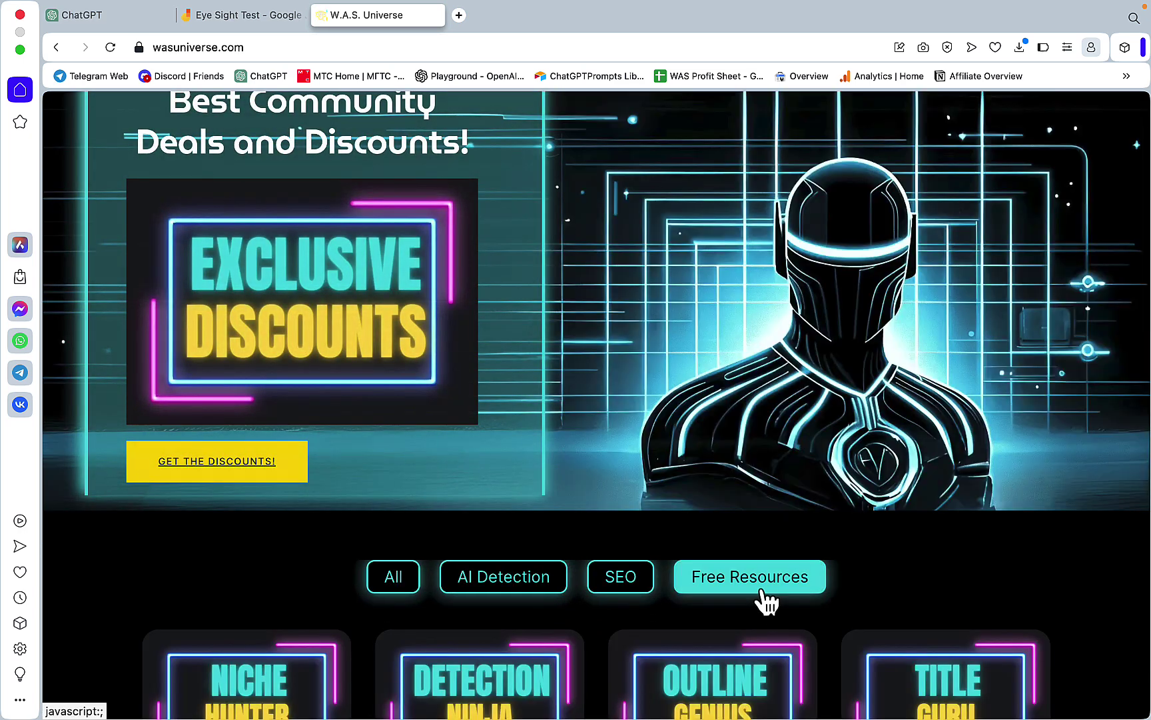
left_click(653, 581)
scroll(649, 584, "up", 3)
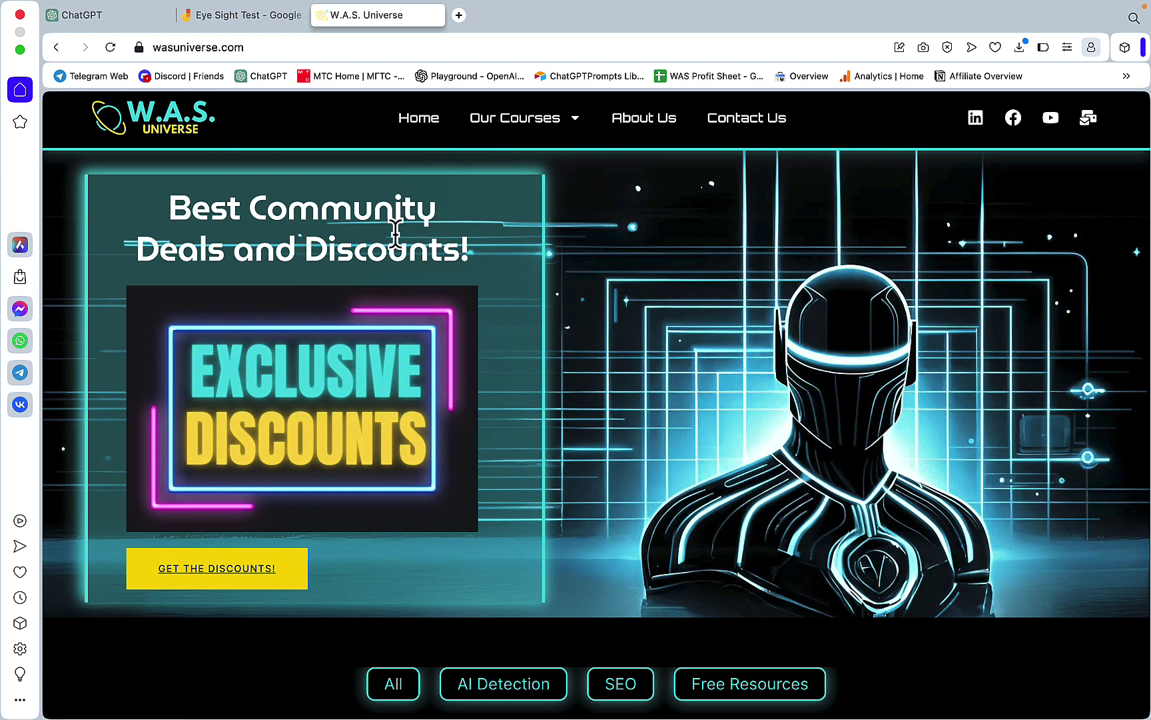
Step: Ask FREE SEO Blog Content Outline Creator & Generator to 'create an outline based on the above'
key("super+w")
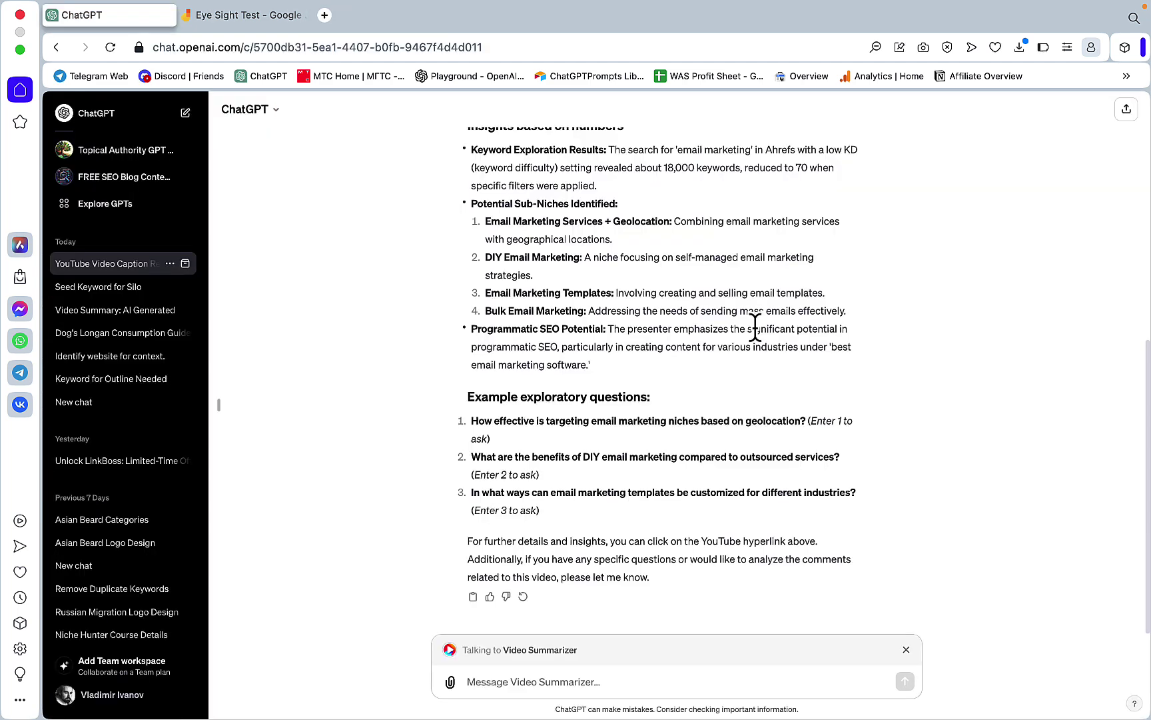
left_click(487, 683)
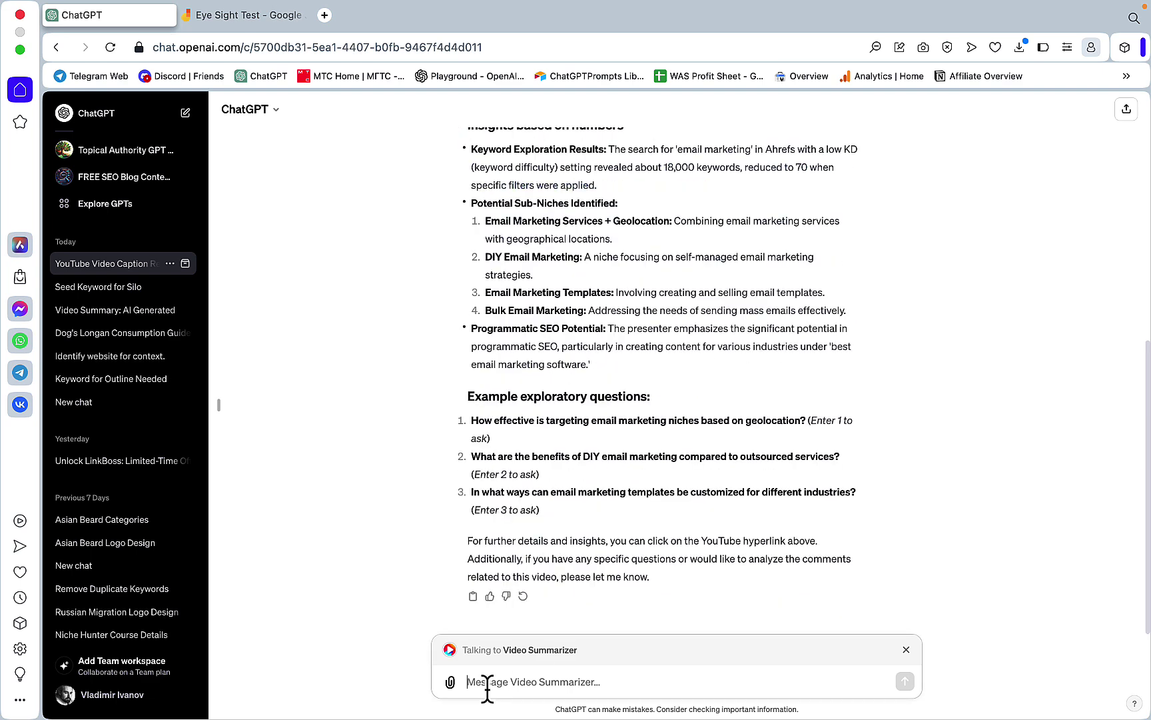
type("@")
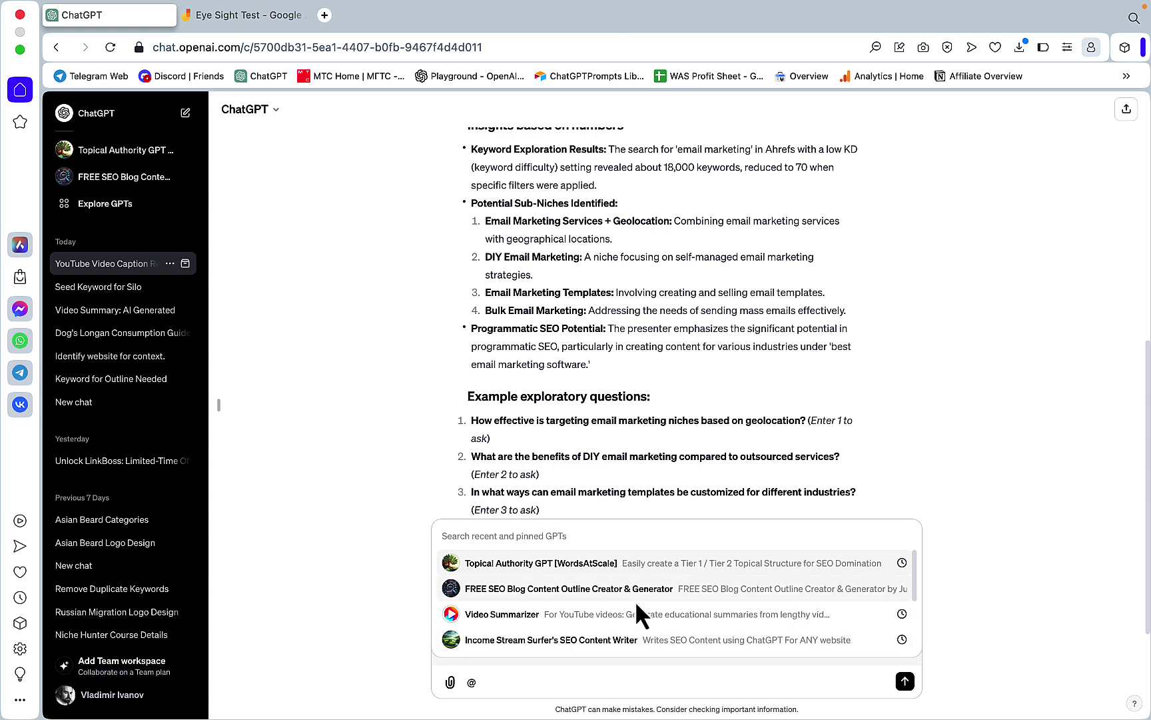
left_click(587, 589)
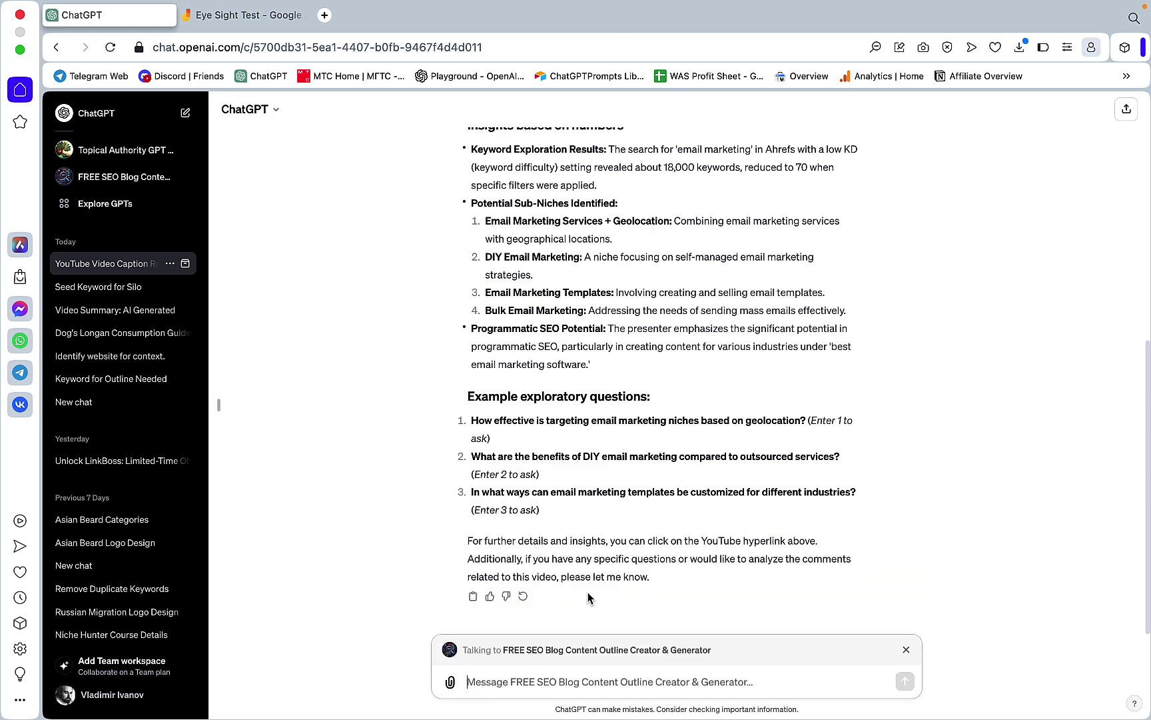
type("create")
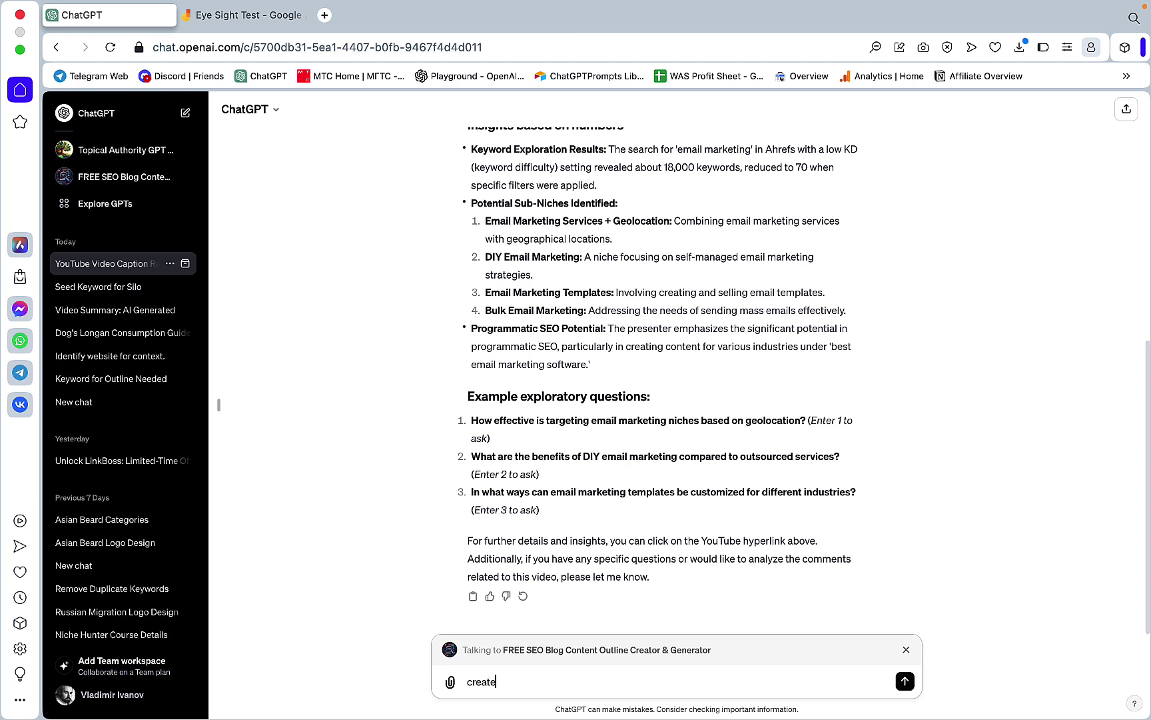
type(" an outline based on the above")
key("Return")
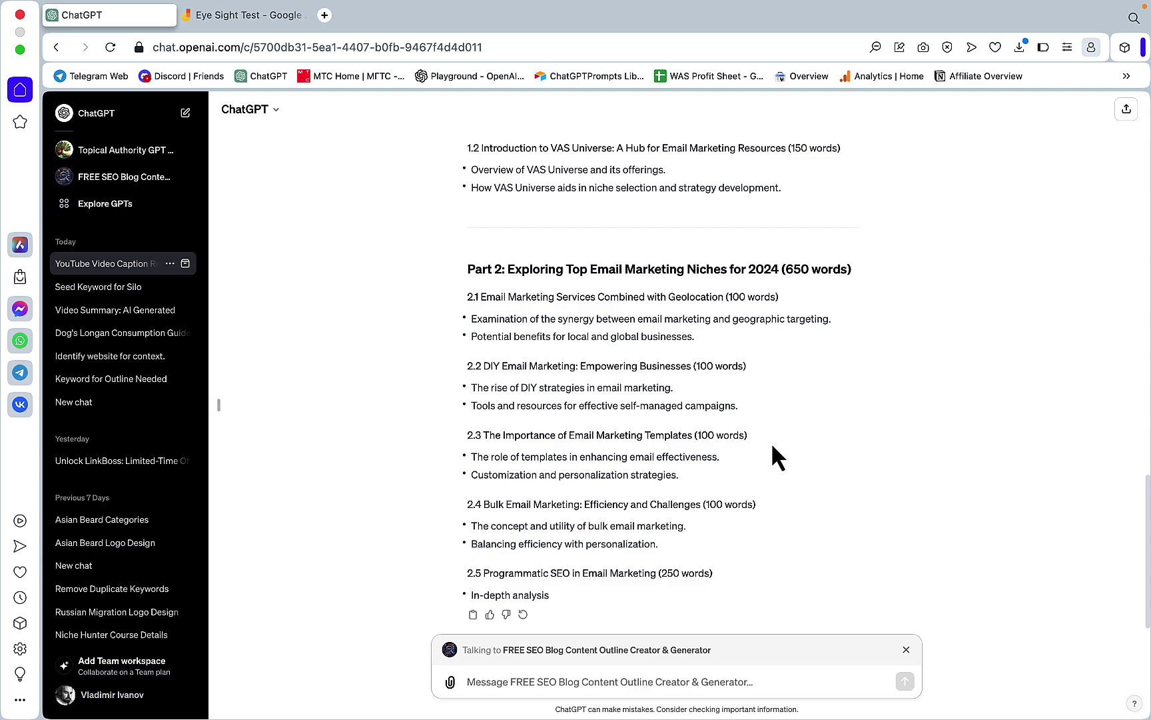
Step: Scroll through the finished 'Hot Email Marketing Niches to Try in 2024' outline, then type @ to call another GPT
scroll(770, 441, "up", 5)
scroll(774, 470, "up", 1)
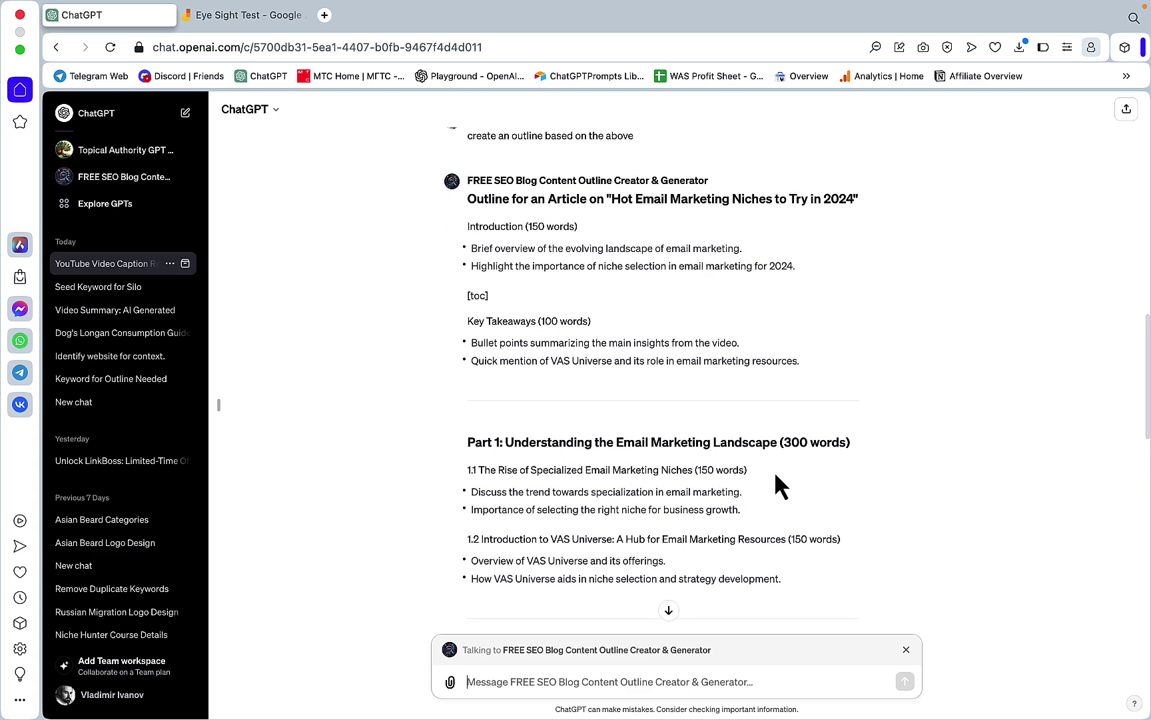
scroll(774, 471, "down", 3)
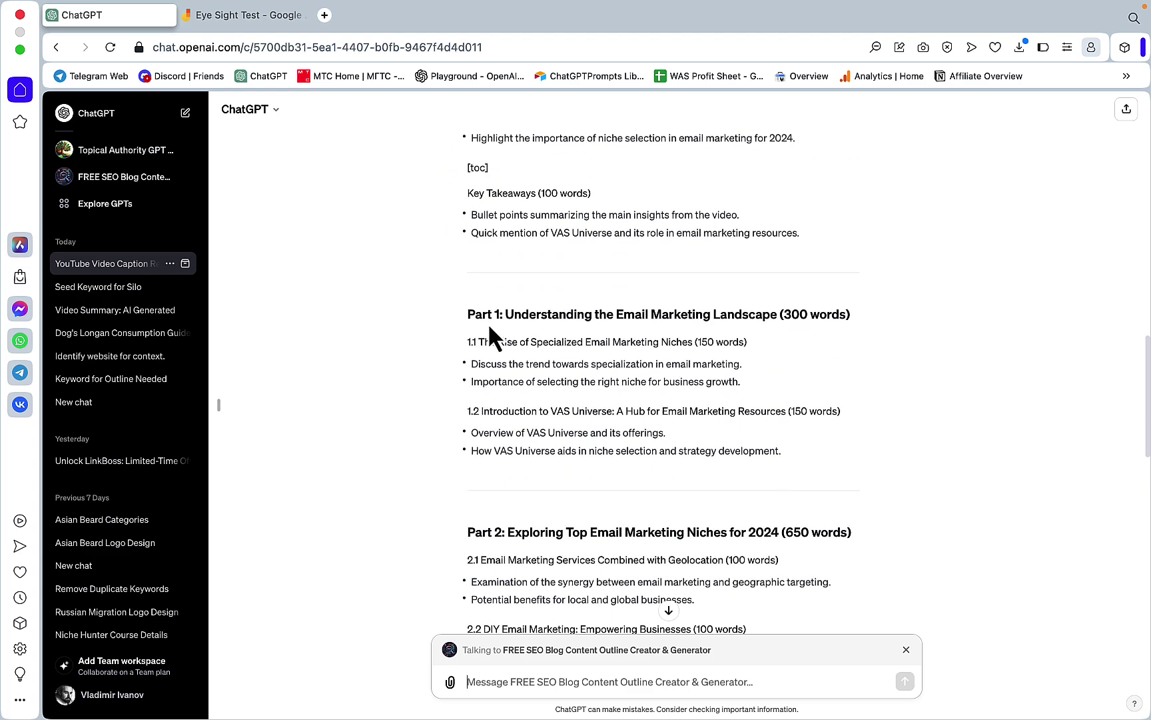
scroll(651, 366, "down", 3)
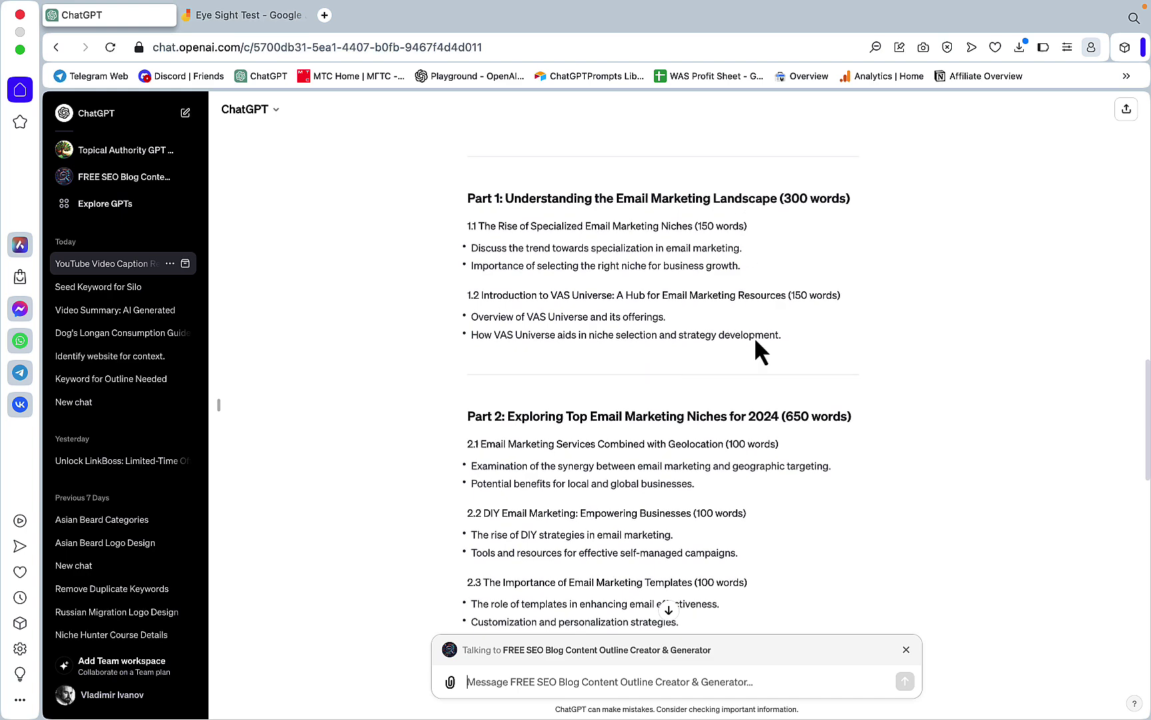
scroll(733, 359, "down", 3)
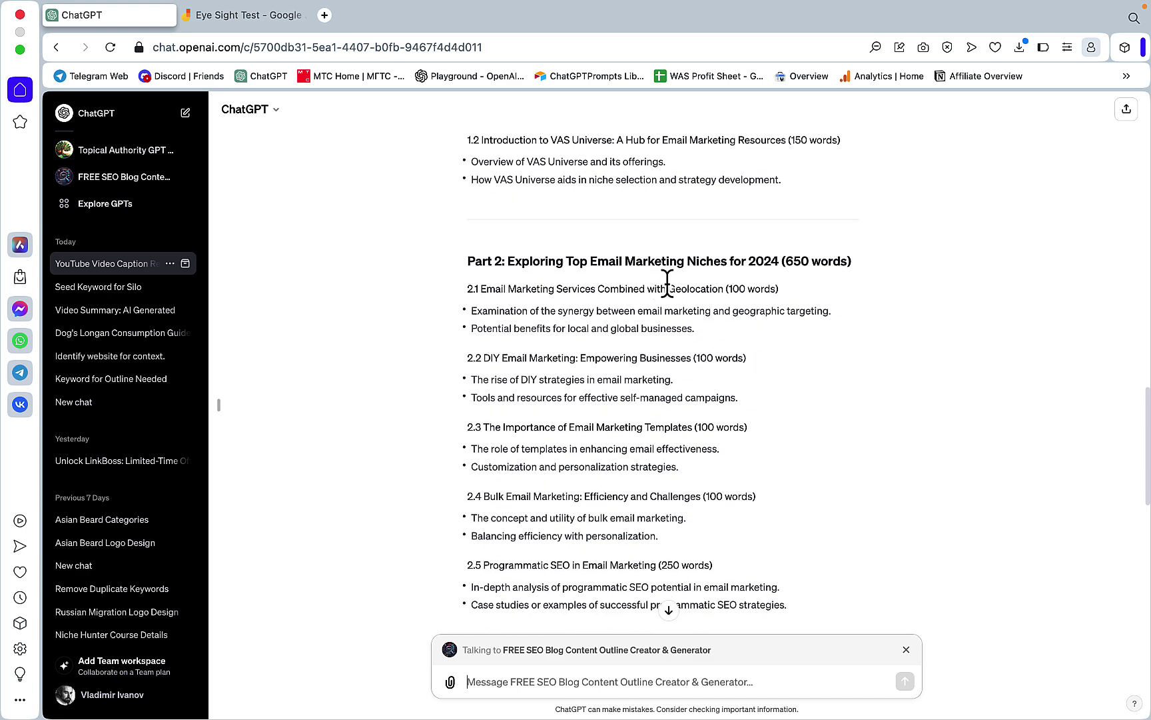
scroll(802, 291, "down", 2)
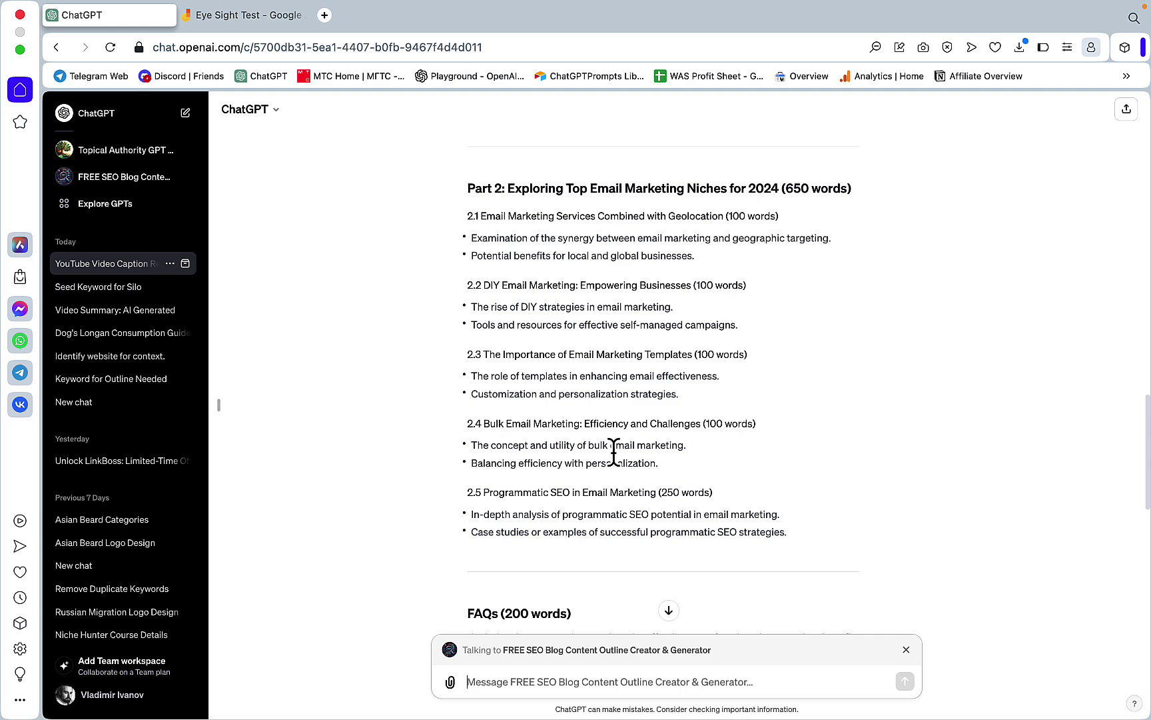
scroll(827, 481, "down", 10)
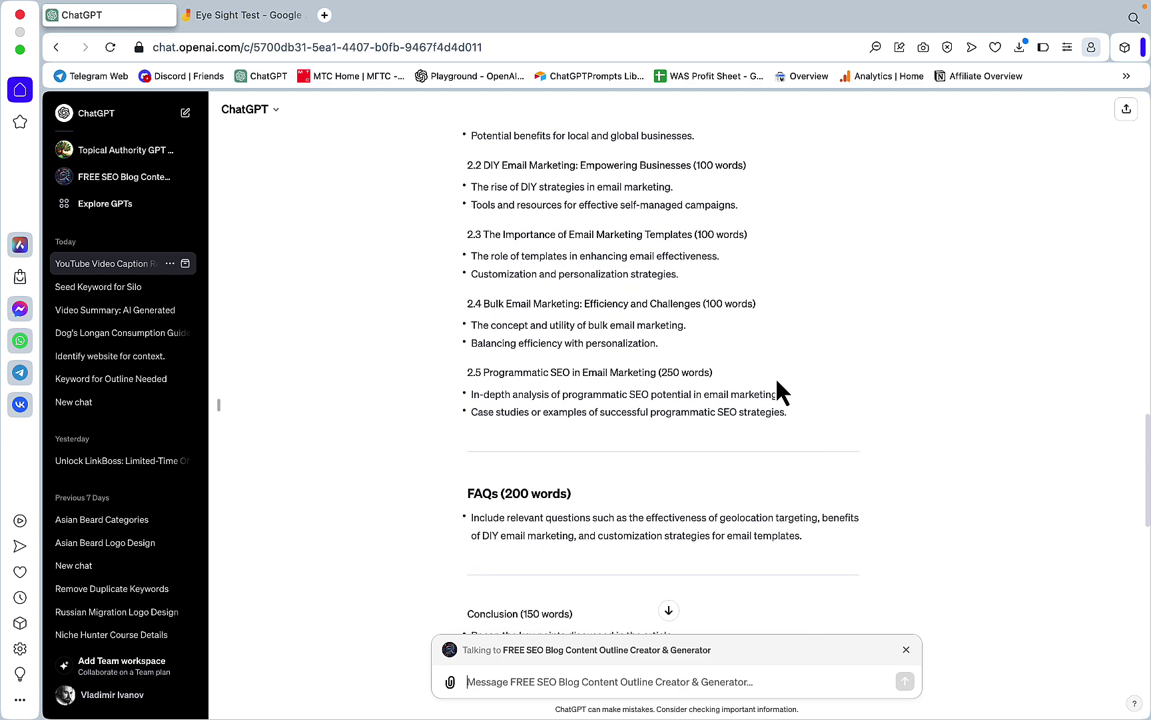
scroll(738, 297, "up", 5)
scroll(619, 467, "up", 3)
scroll(620, 568, "down", 8)
type("@")
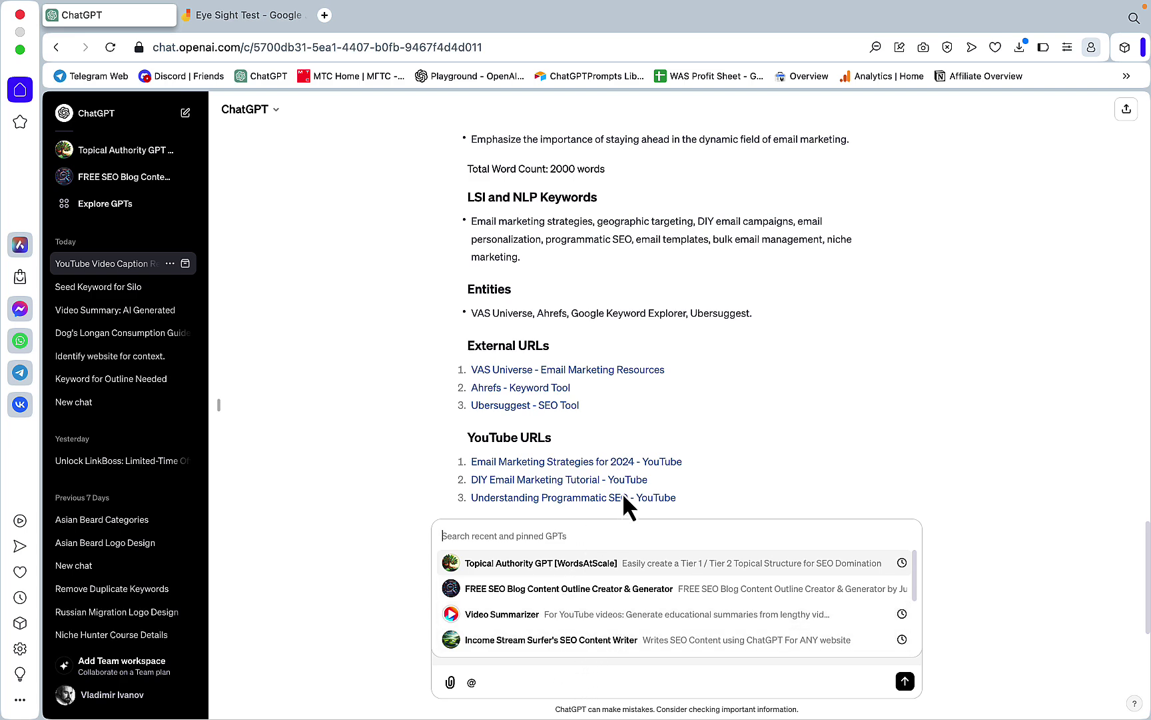
Step: Ask Income Stream Surfer's SEO Content Writer to write the article from the outline
left_click(505, 640)
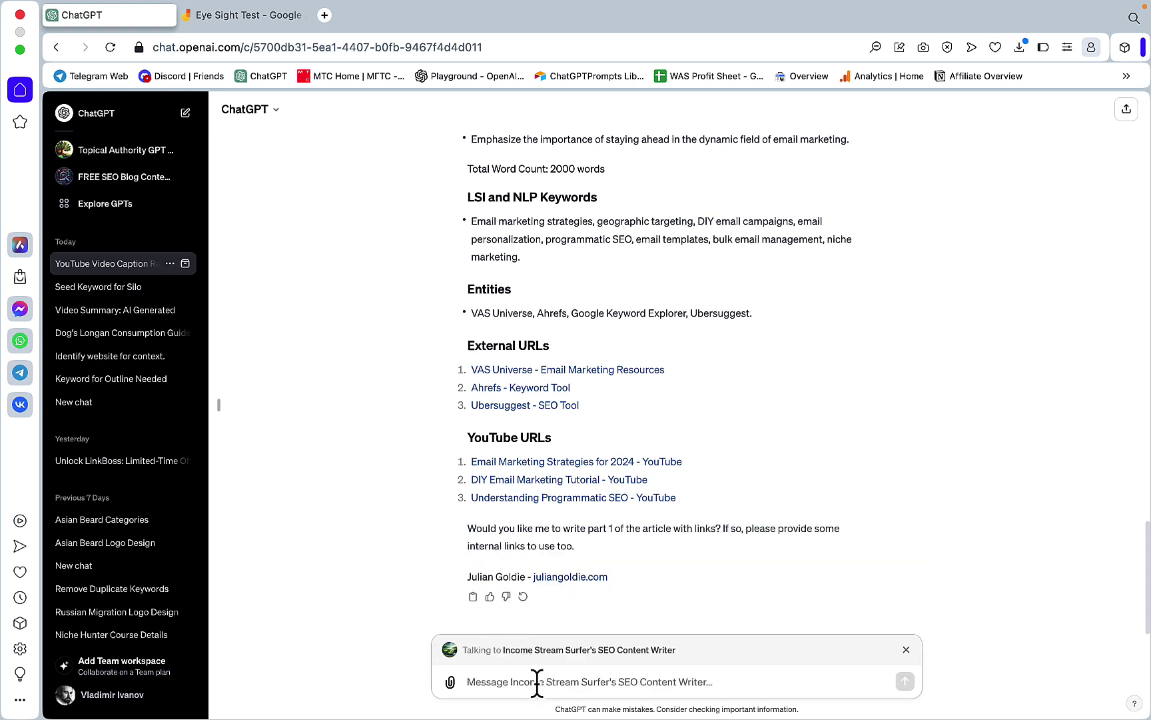
type("writ")
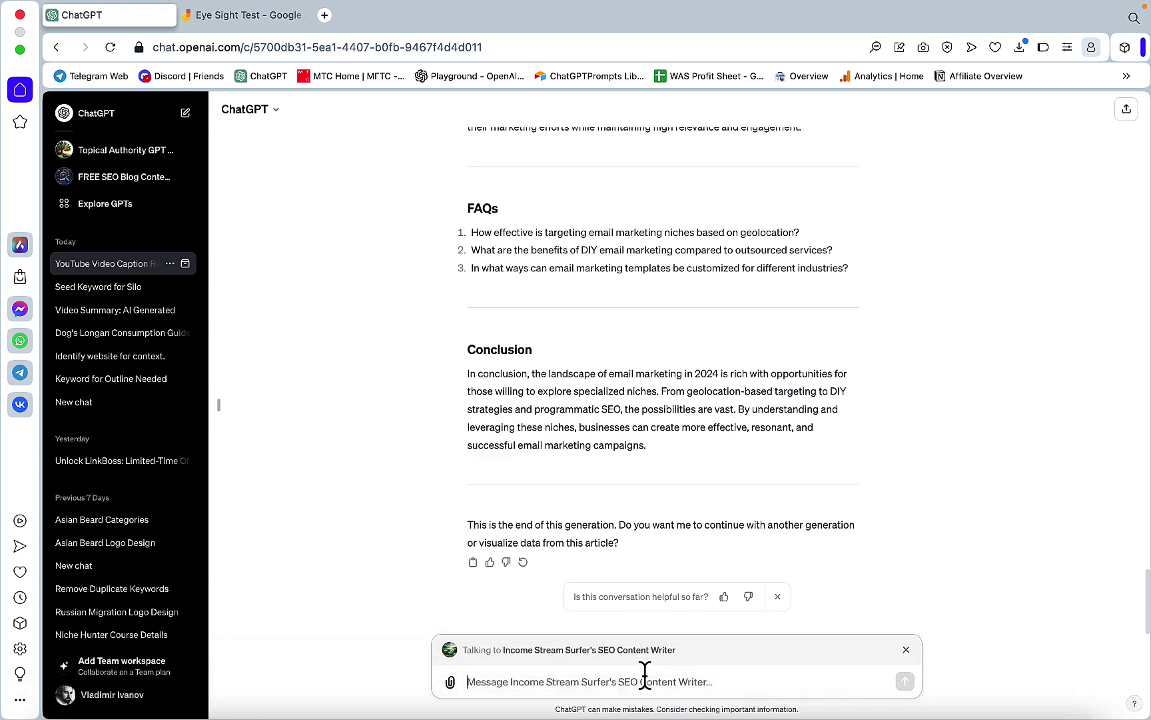
Step: Point out the YT and Outline steps on the Eye Sight Test Jamboard, then return to ChatGPT
mouse_move(748, 661)
left_click(279, 23)
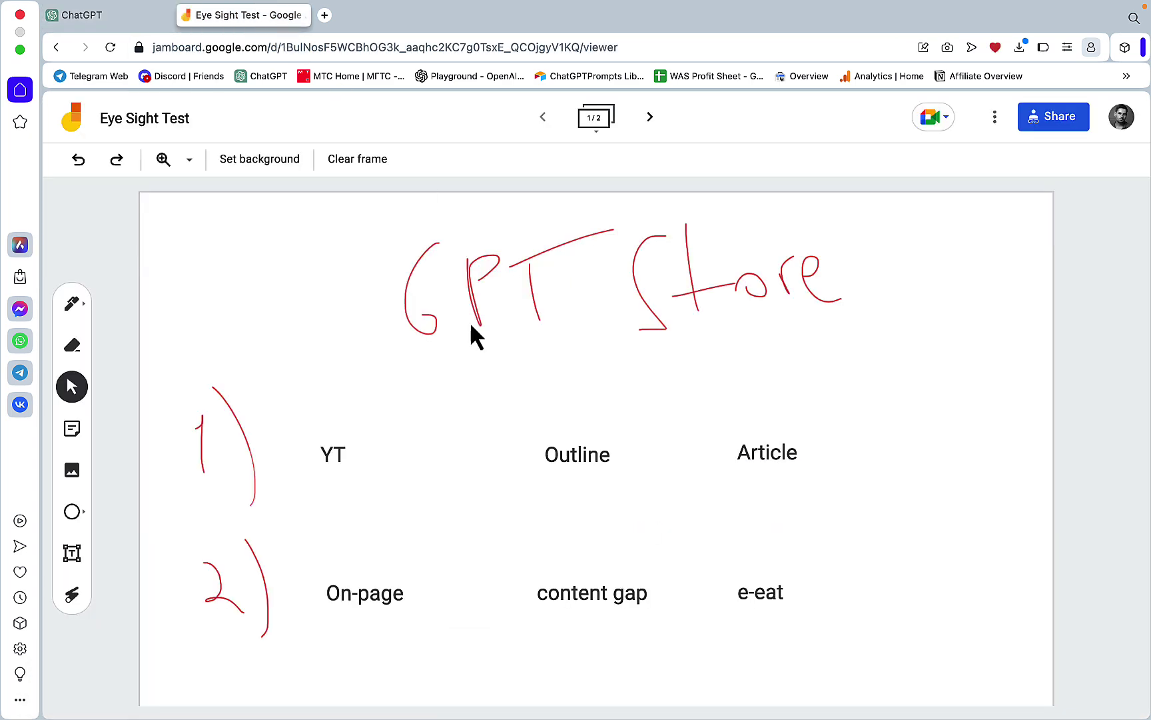
left_click(339, 457)
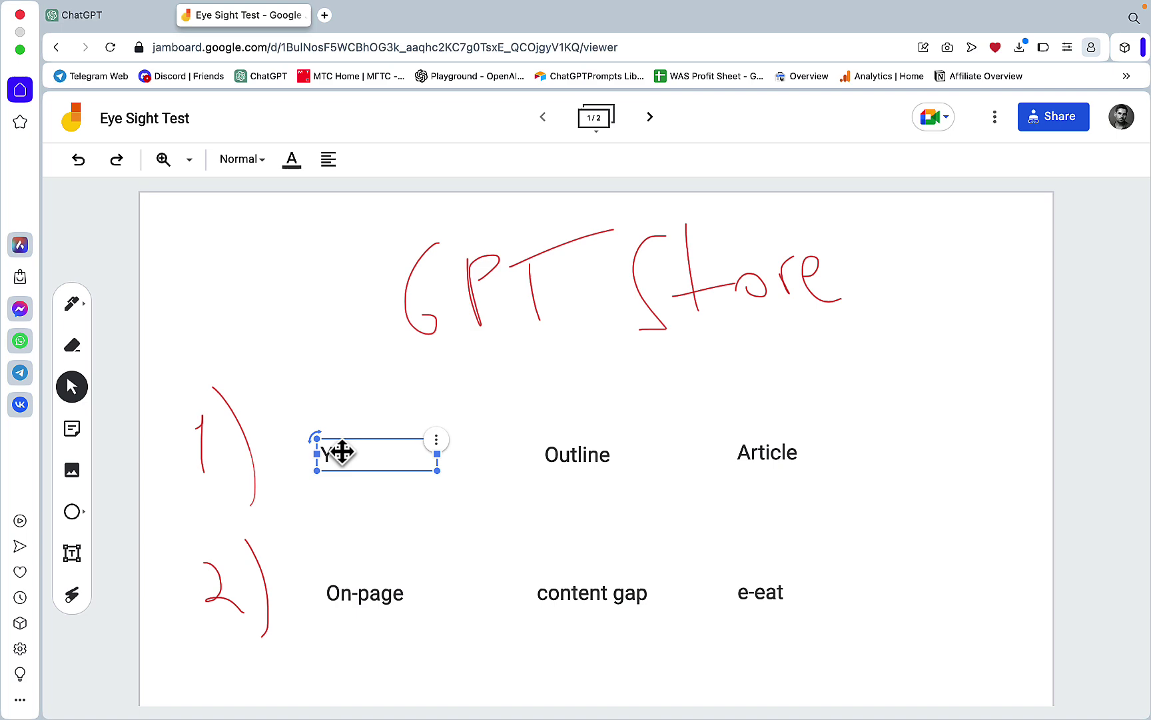
left_click(585, 456)
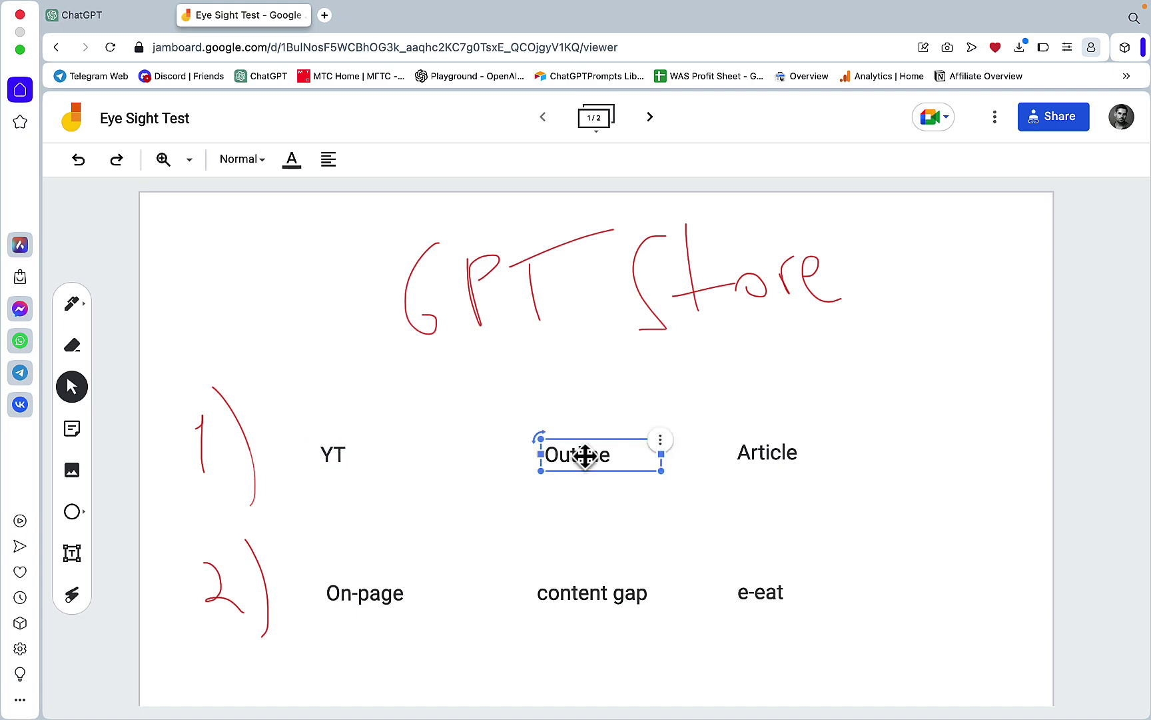
left_click(796, 465)
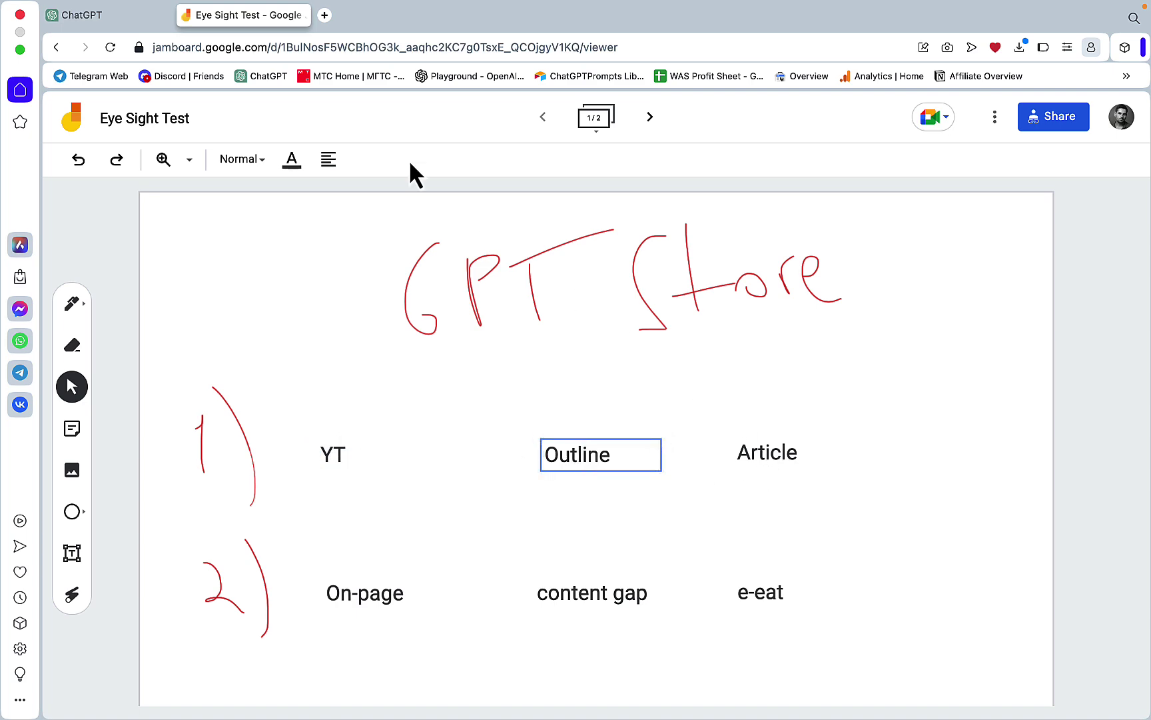
left_click(107, 15)
left_click(247, 14)
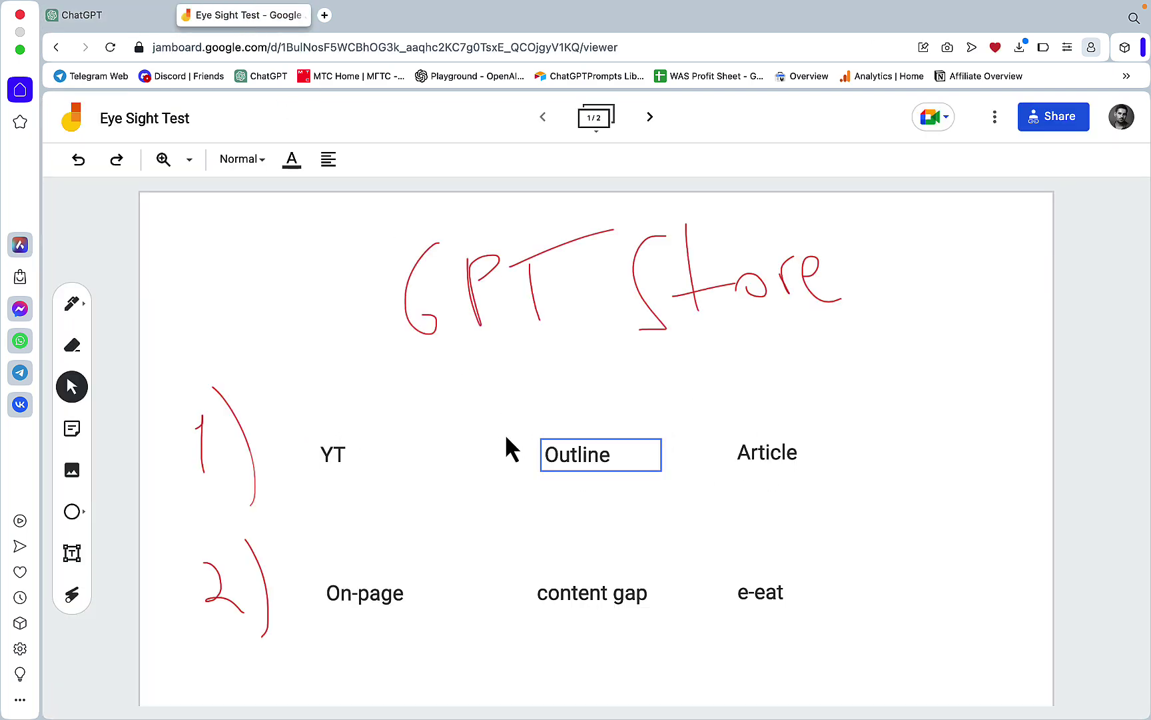
left_click(410, 652)
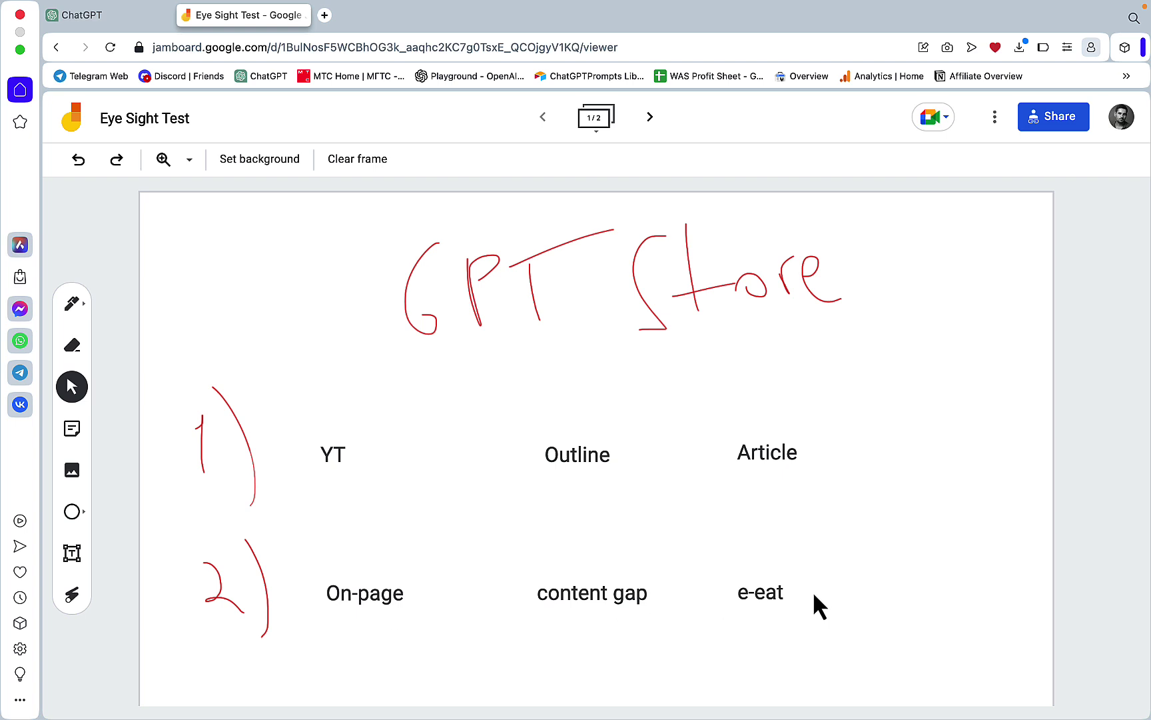
left_click(140, 17)
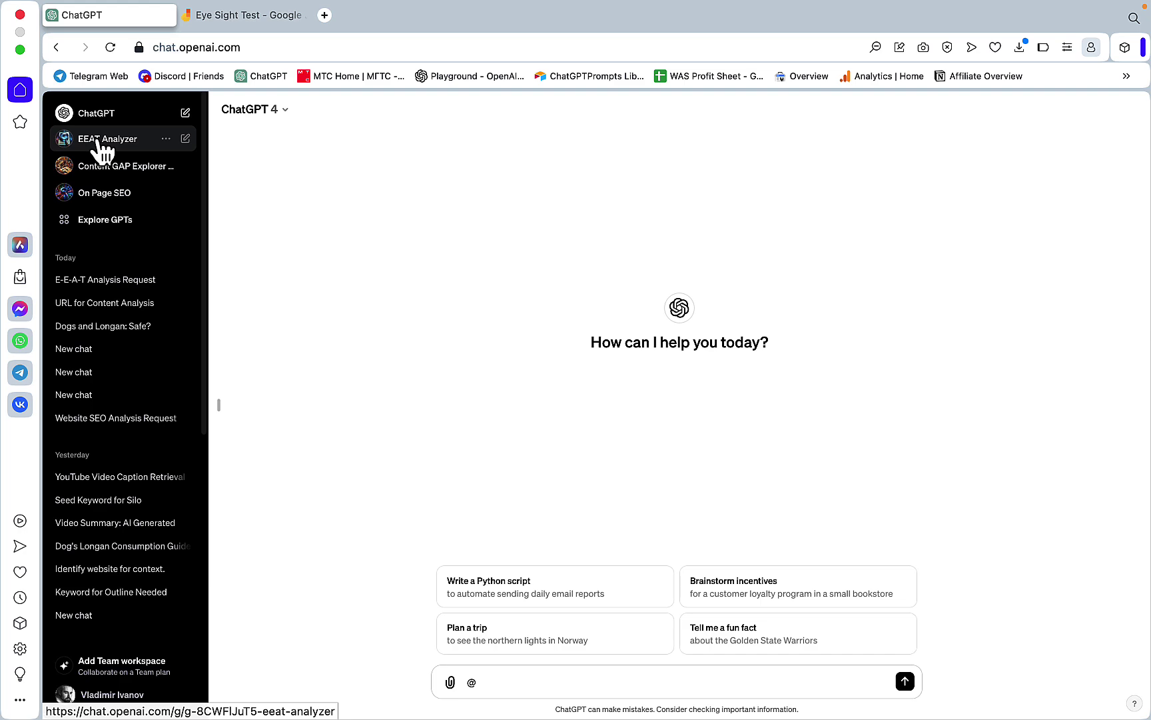
Step: Send the On Page SEO GPT the longan article URL with the keyword 'can dogs eat longan'
left_click(325, 15)
type("https://fluffyplanet.com/can-dogs-eat-longan/")
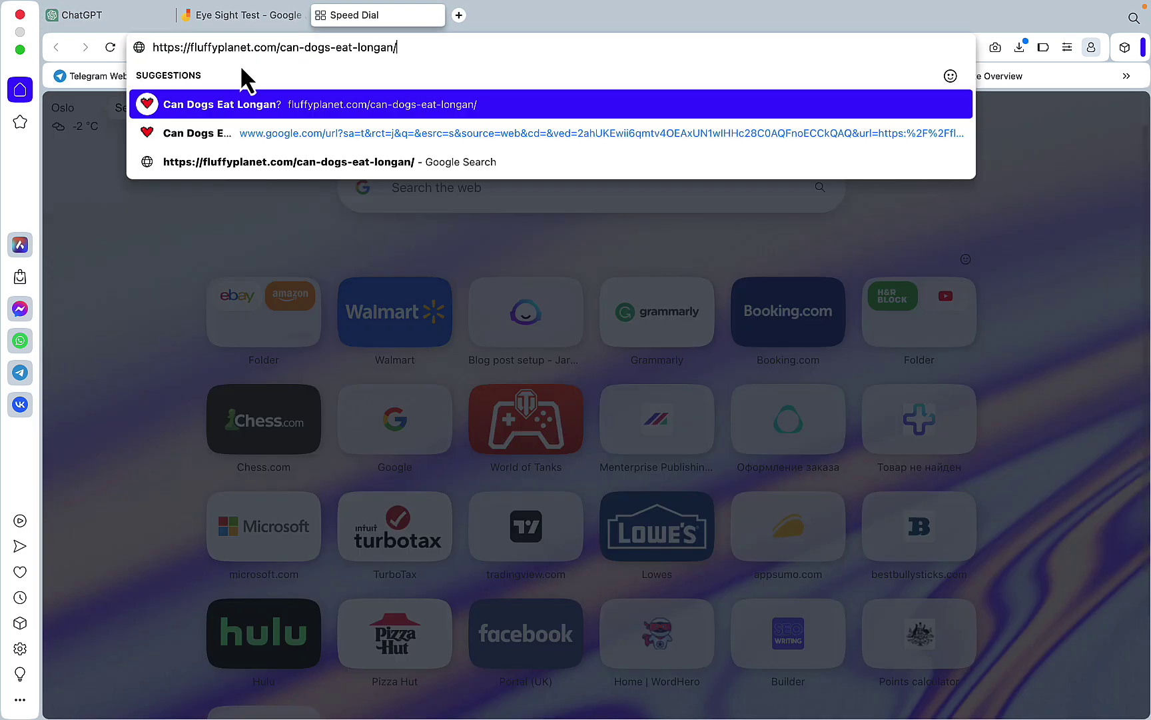
left_click(324, 17)
key("BackSpace")
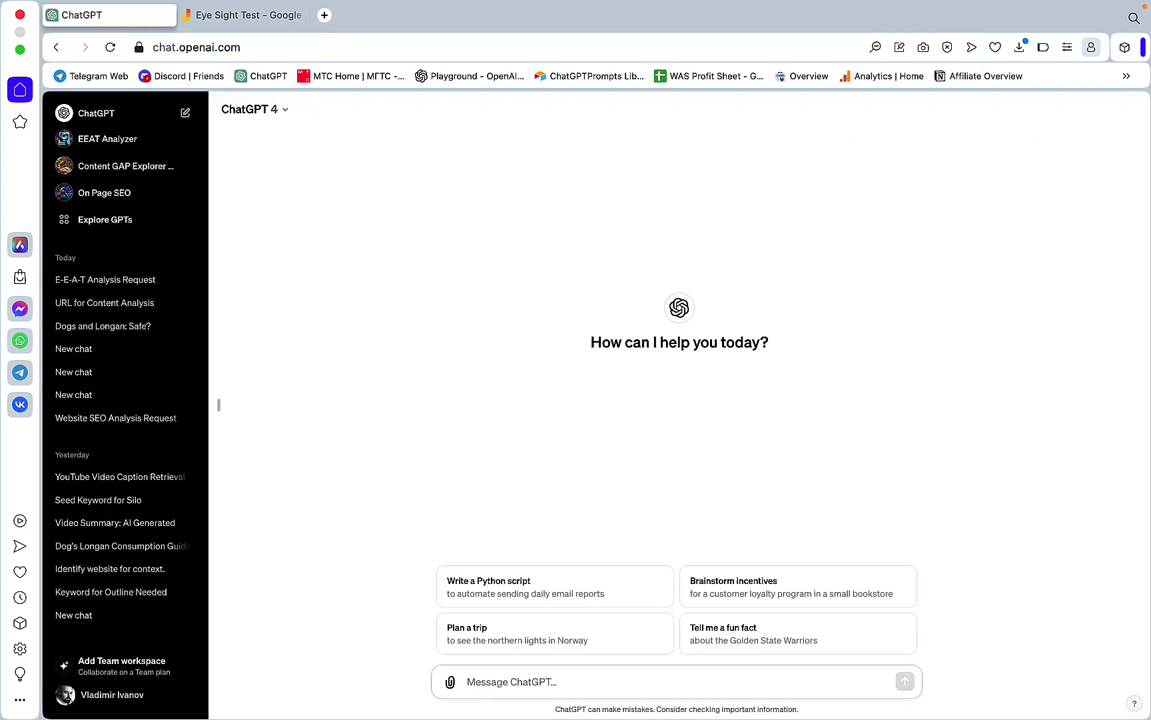
type("@")
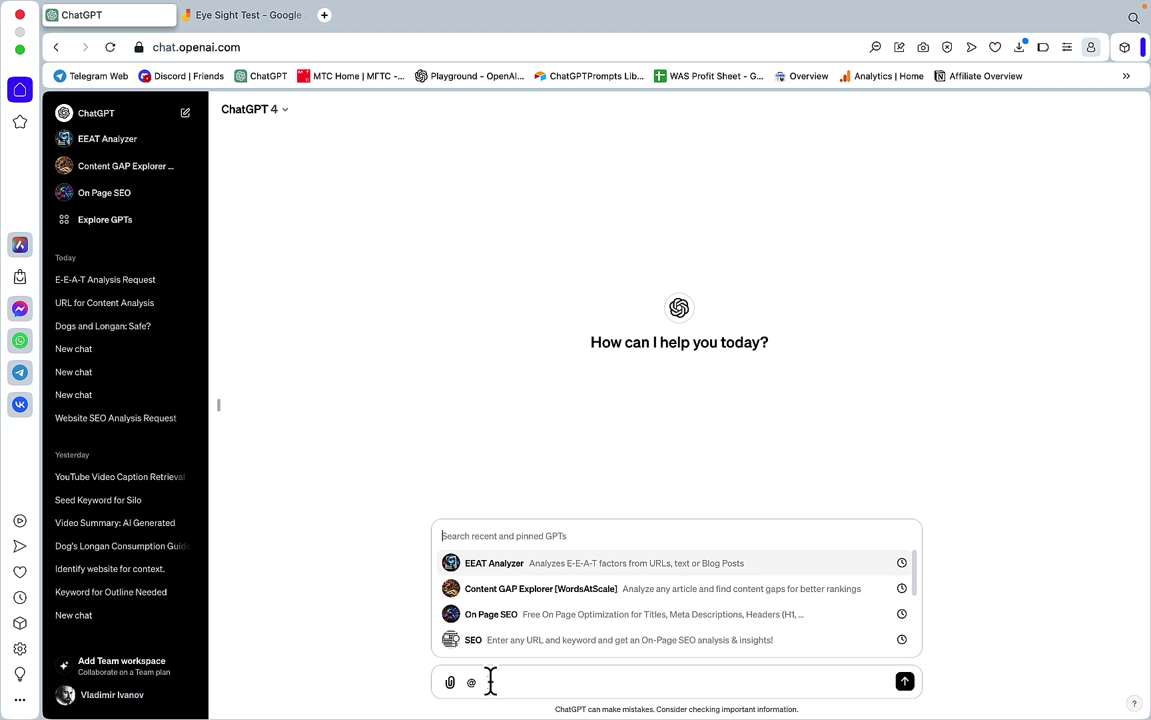
left_click(502, 617)
type("https://fluffyplanet.com/can-dogs-eat-longan/")
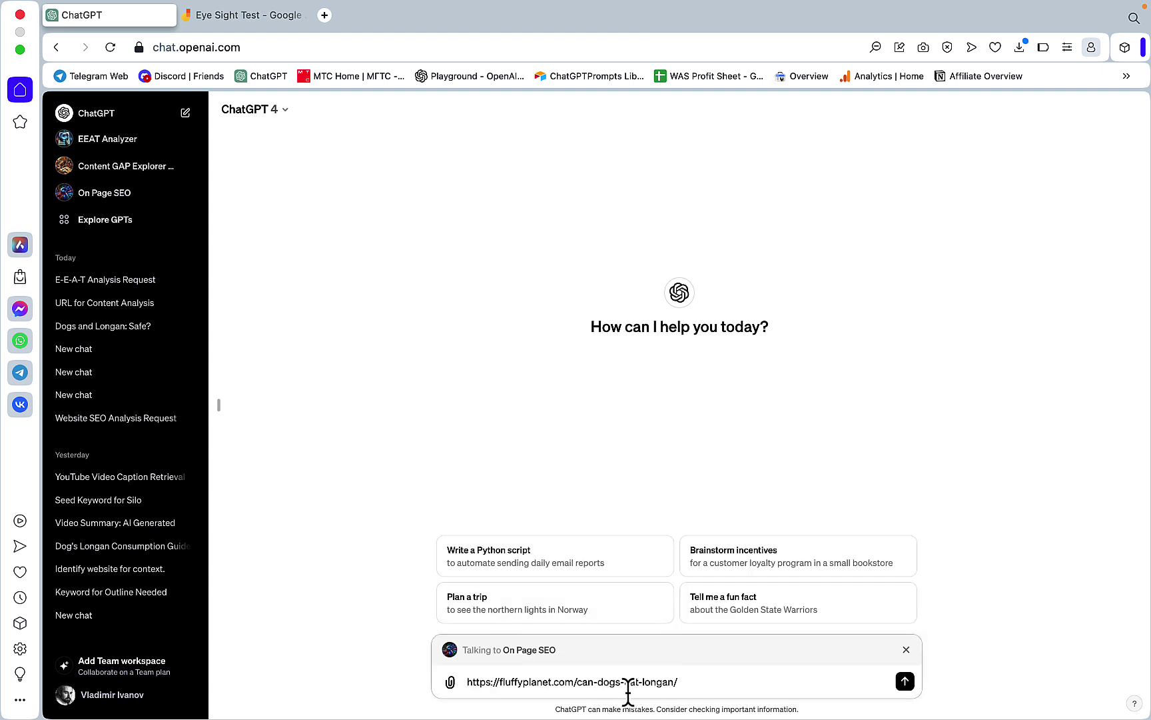
type("and the keyword is \"can dog")
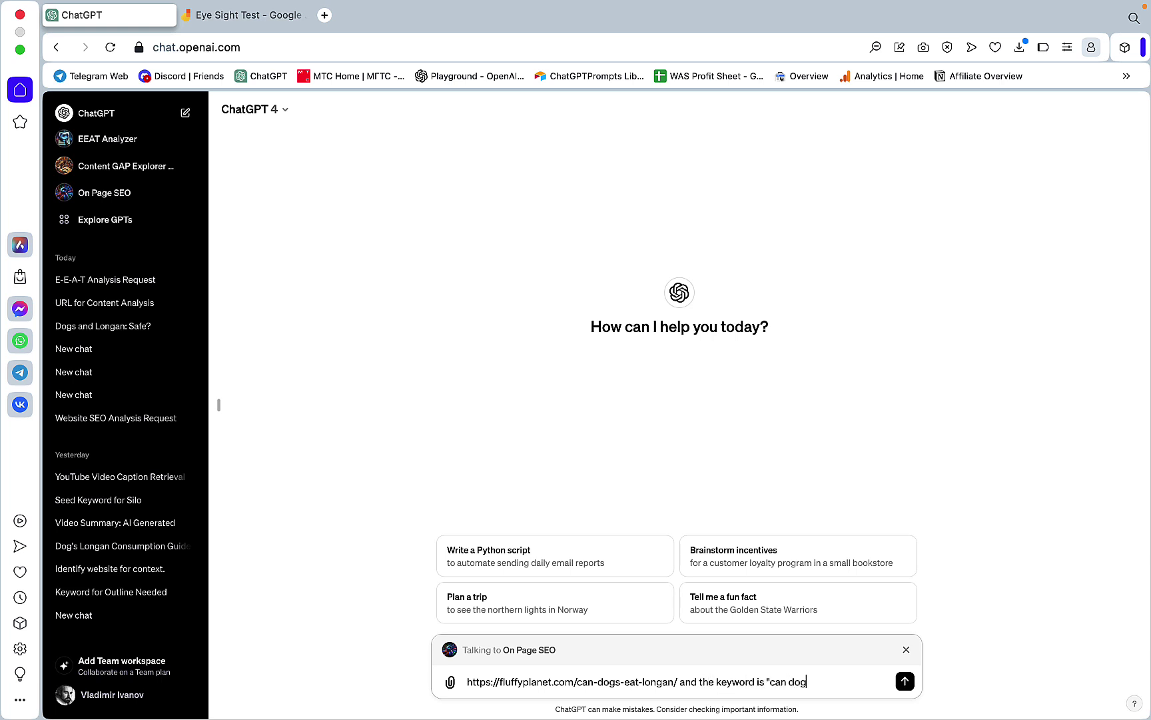
type("s eat longan\"")
key("Return")
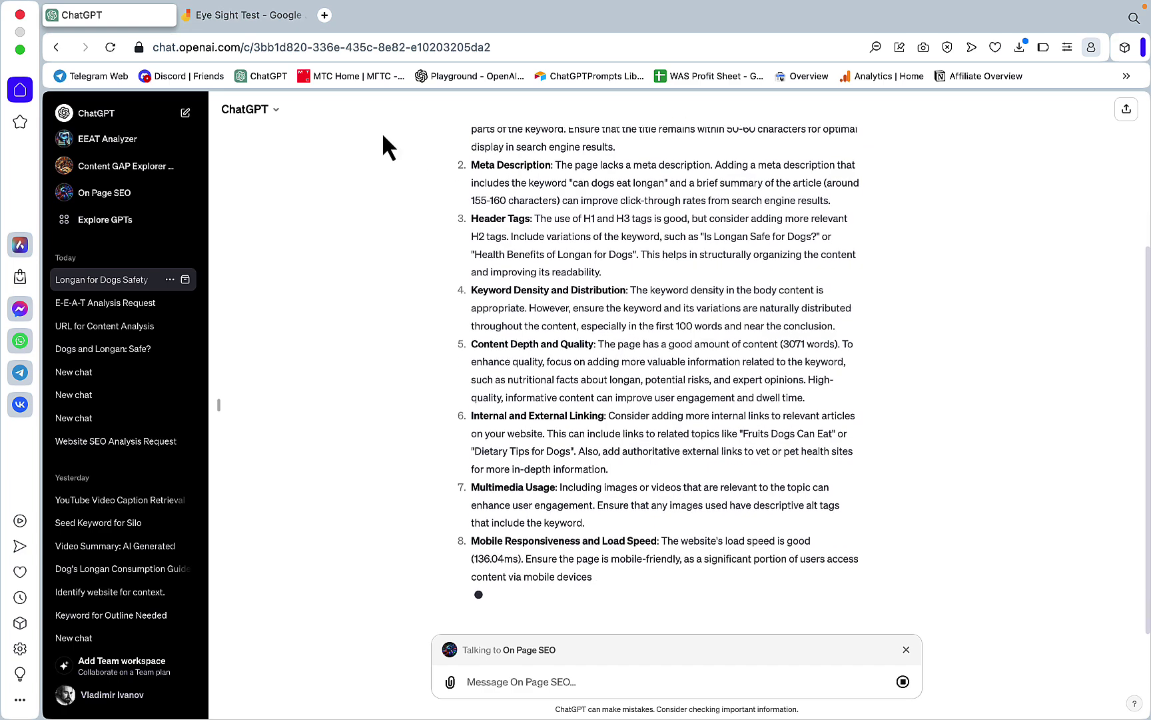
Step: Open the fluffyplanet.com longan article in a new tab
left_click(324, 16)
type("https://fluffyplanet.com/can-dogs-eat-longan/")
key("Return")
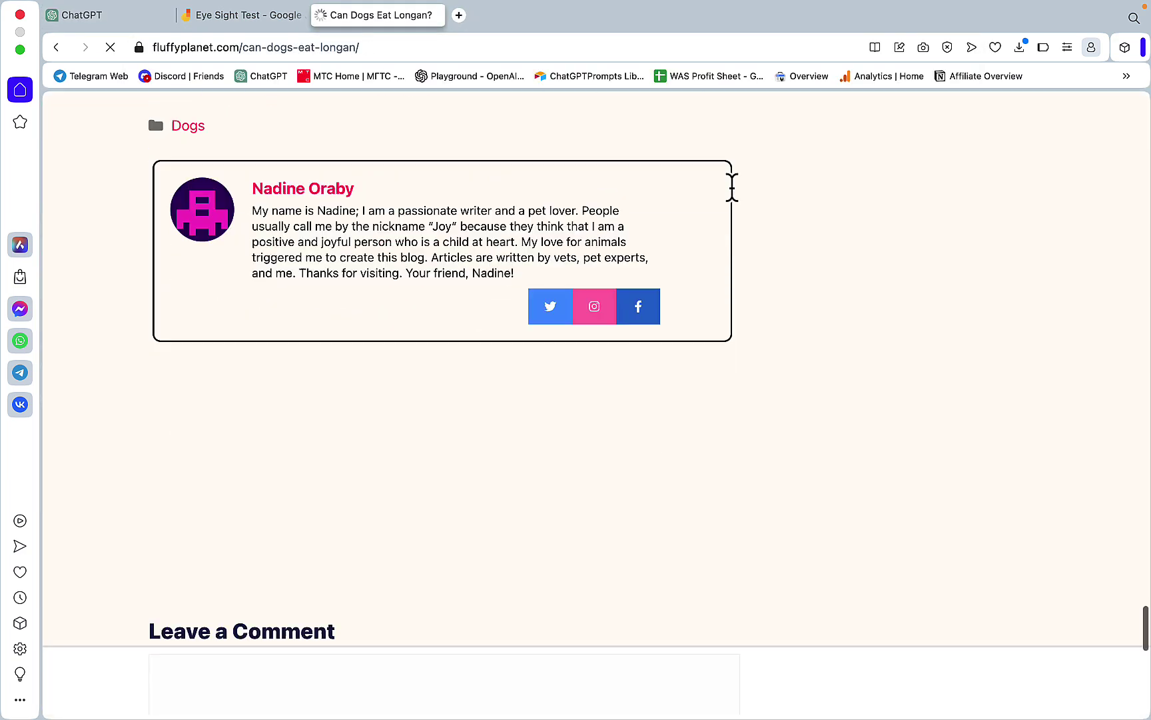
scroll(732, 194, "up", 20)
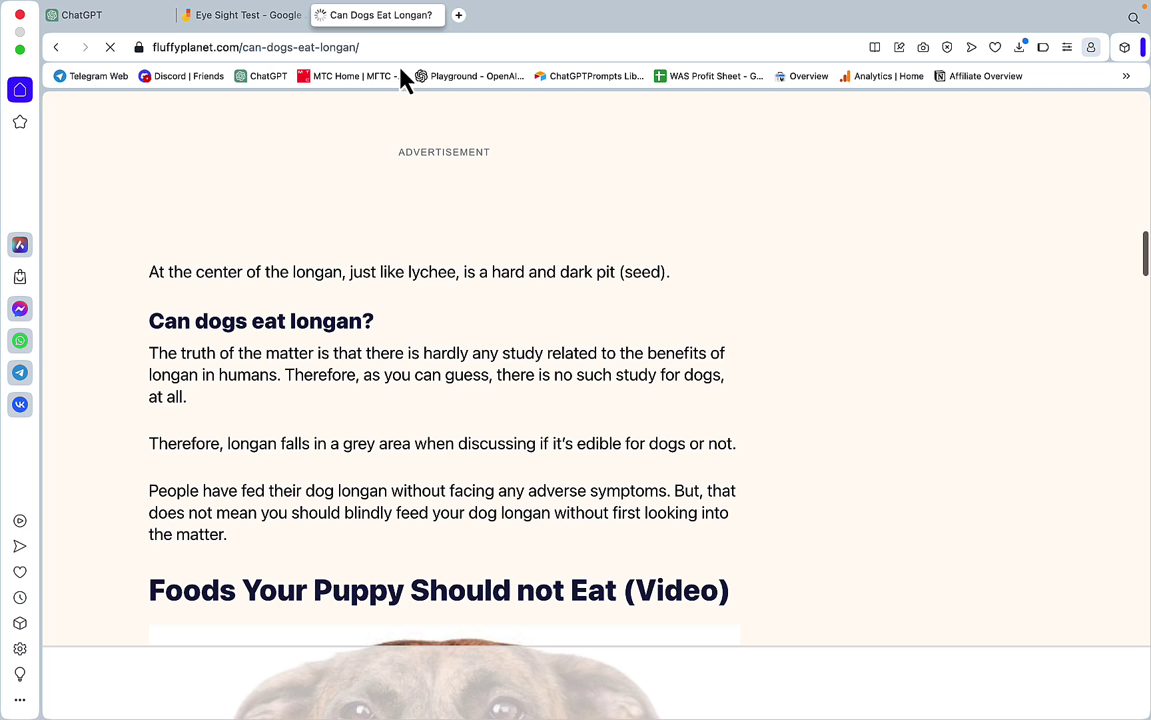
left_click(320, 15)
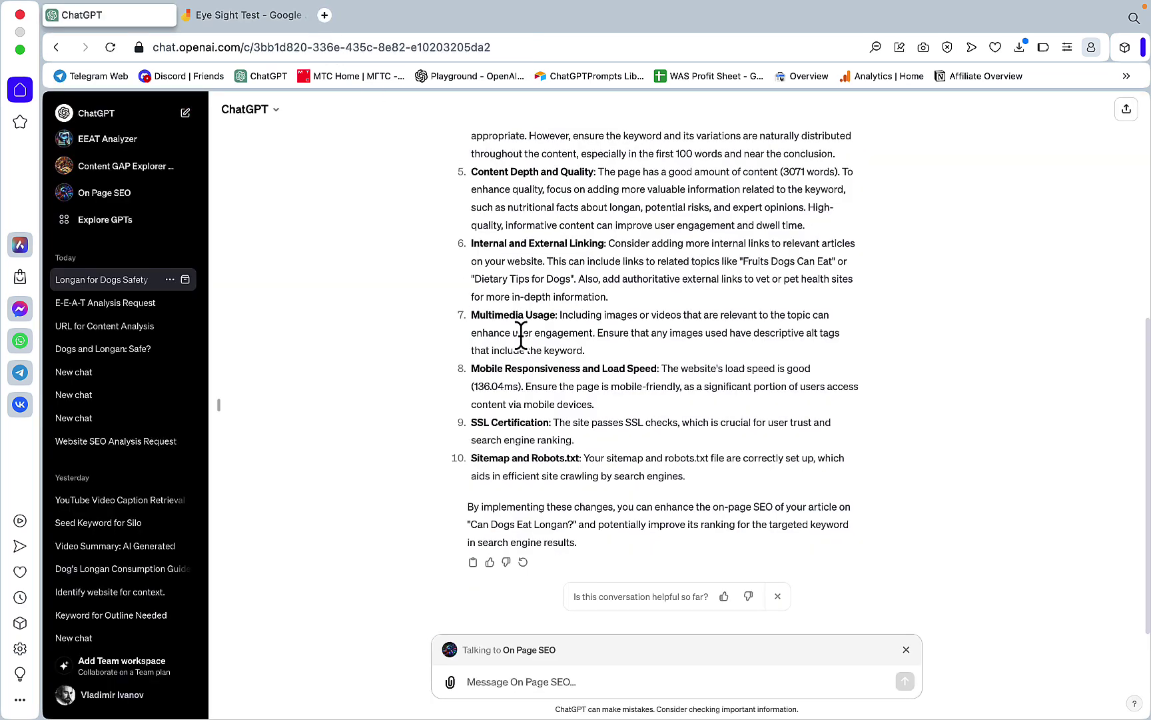
left_click(483, 680)
type("@")
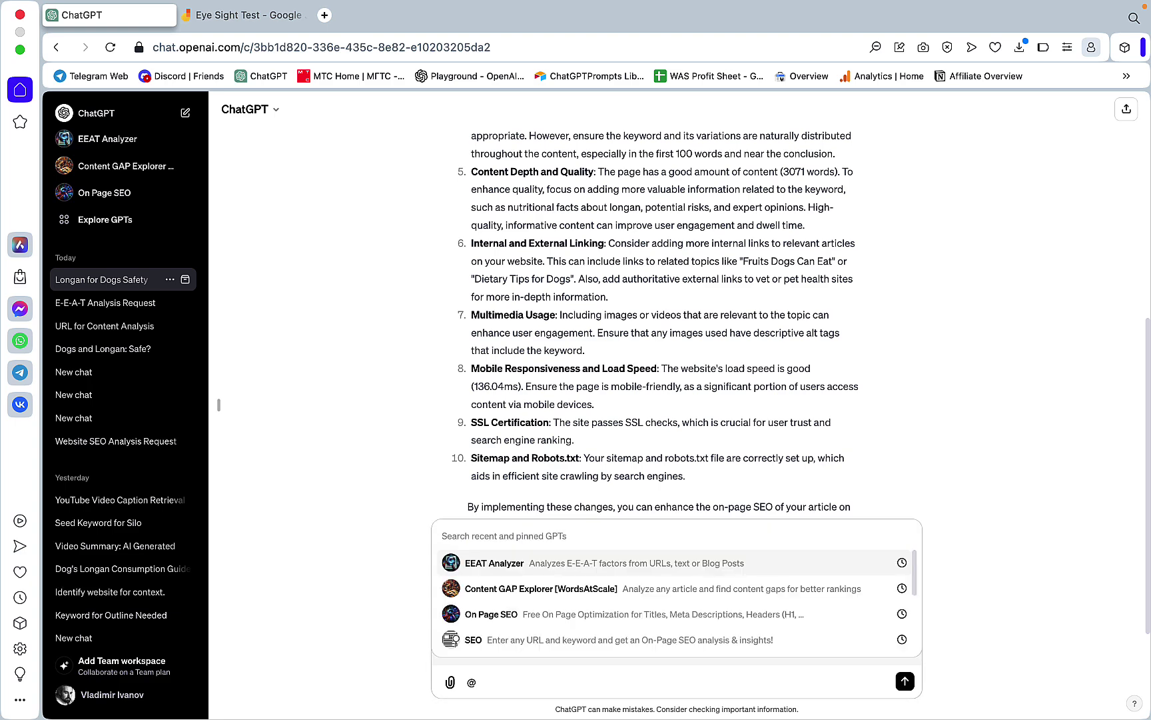
left_click(470, 589)
type("analyze the abov")
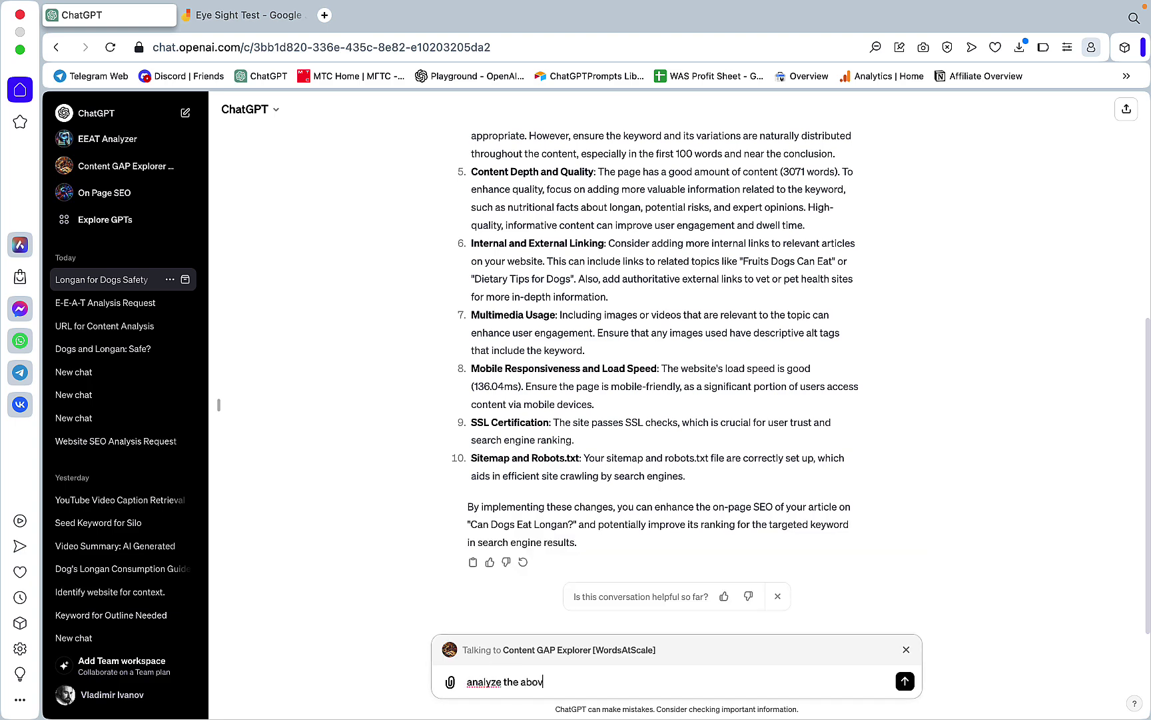
type("e url")
key("Return")
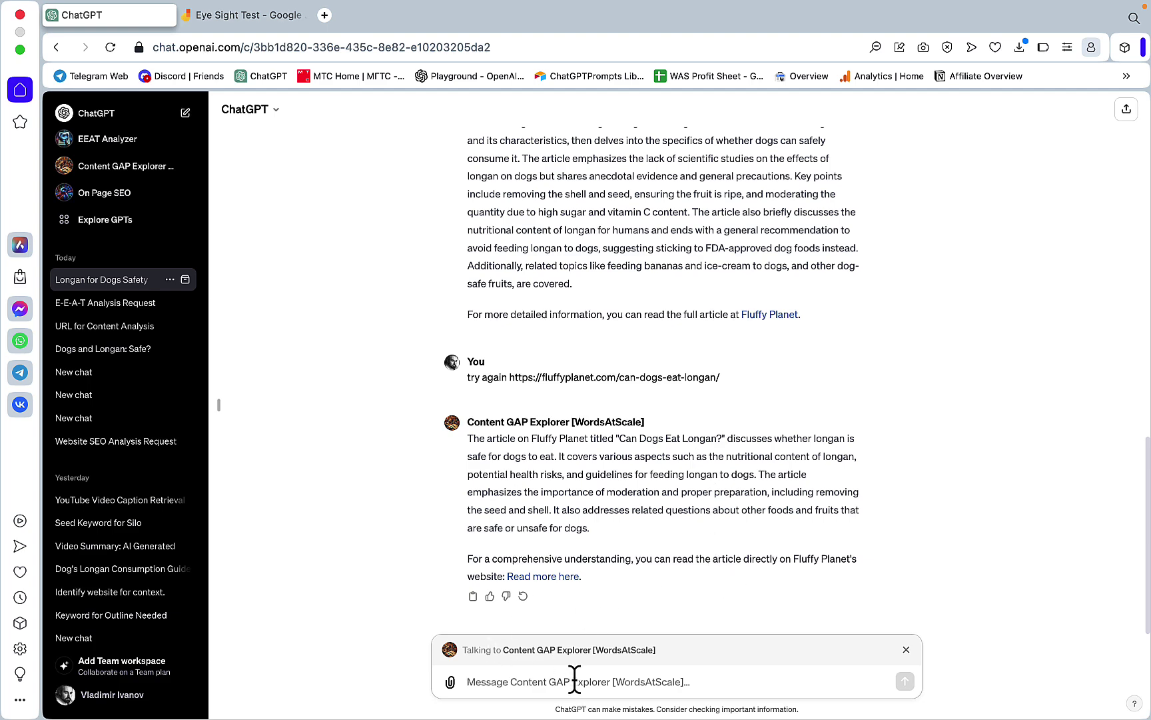
type("@")
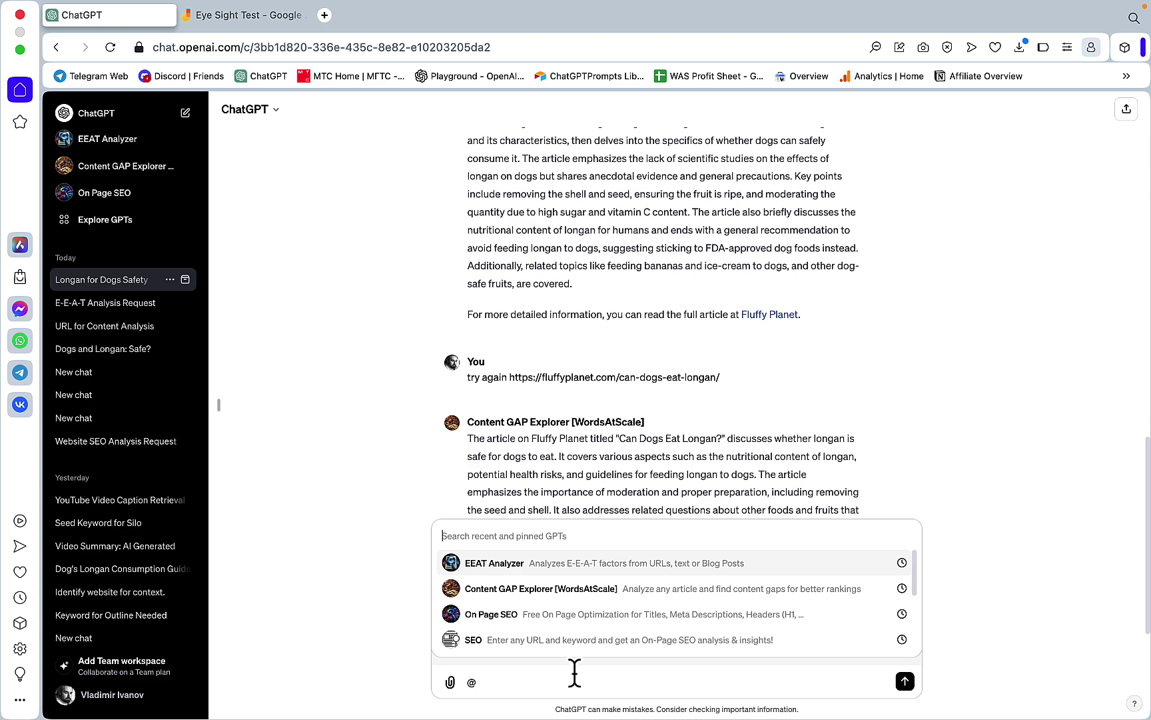
left_click(501, 563)
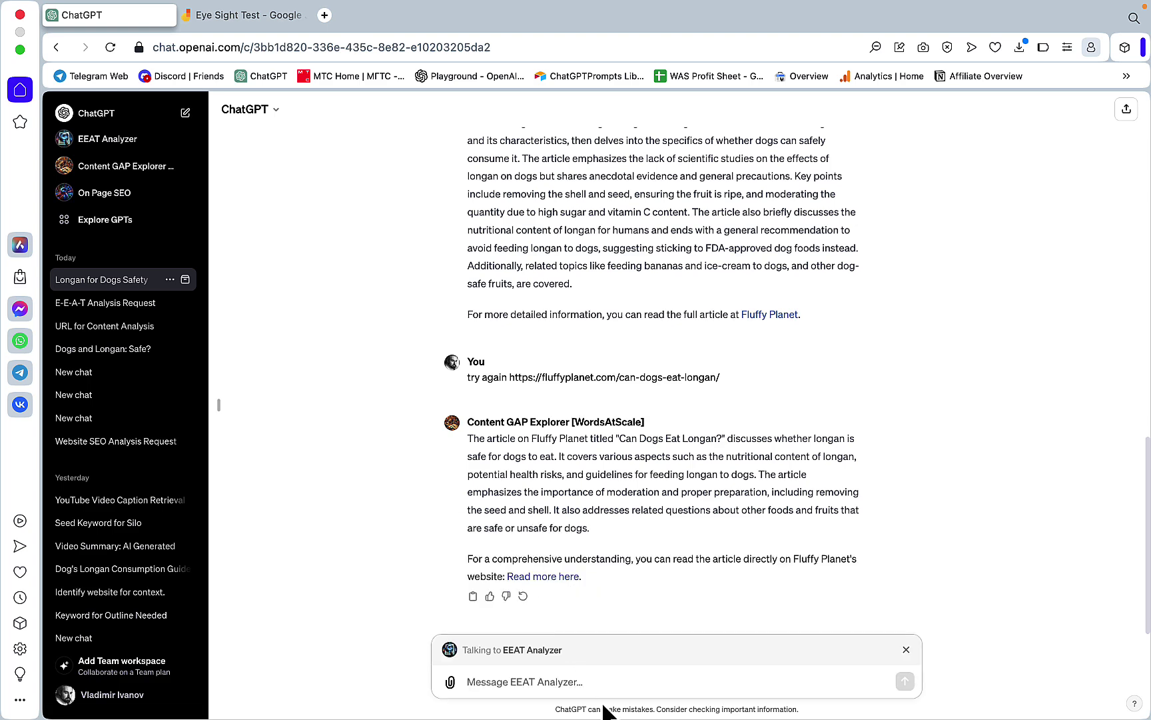
type("analyze eeat for the above u")
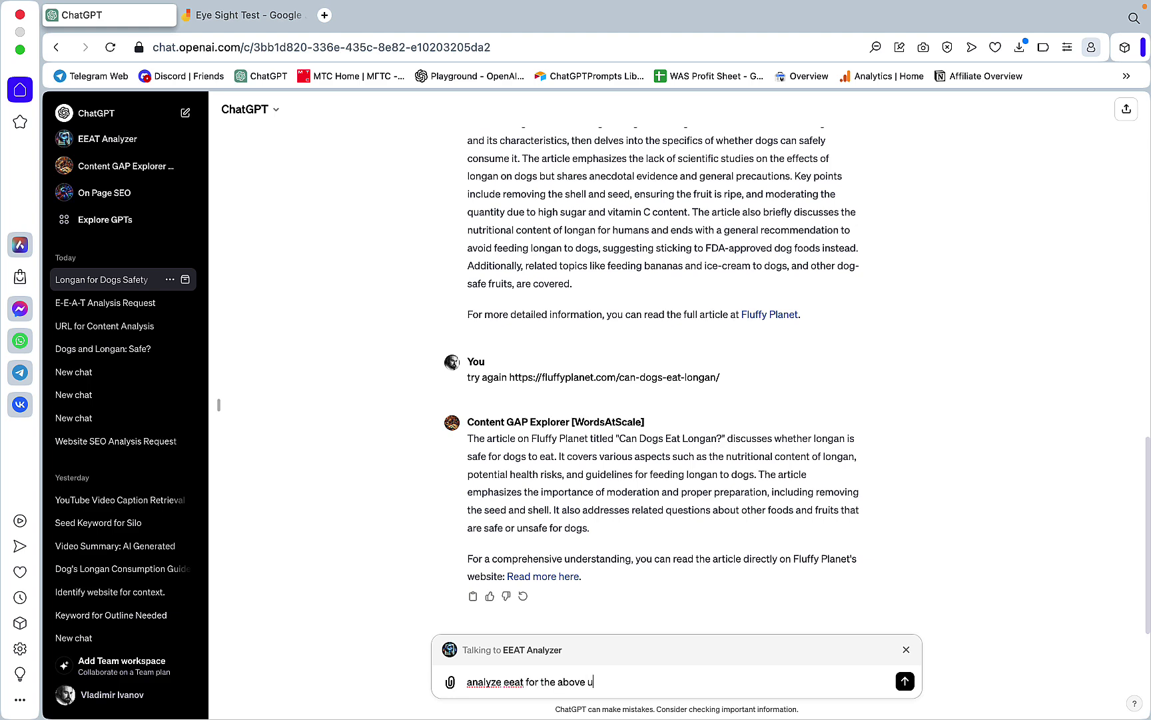
type("rl")
key("Return")
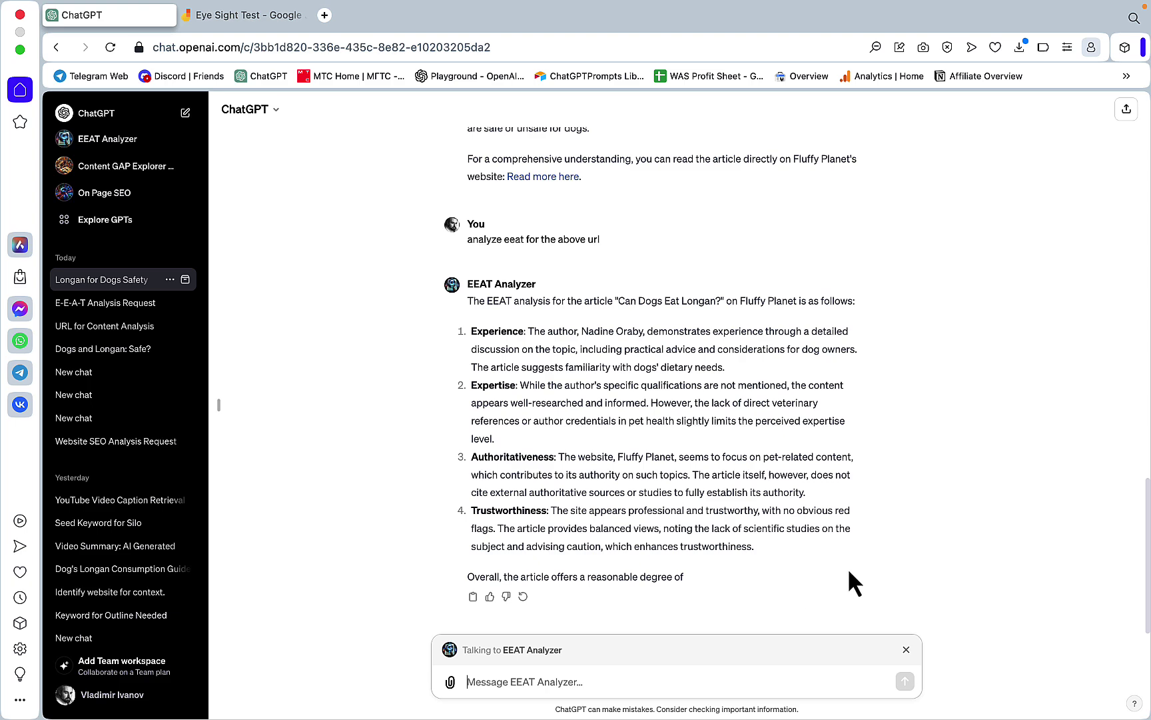
scroll(840, 539, "up", 5)
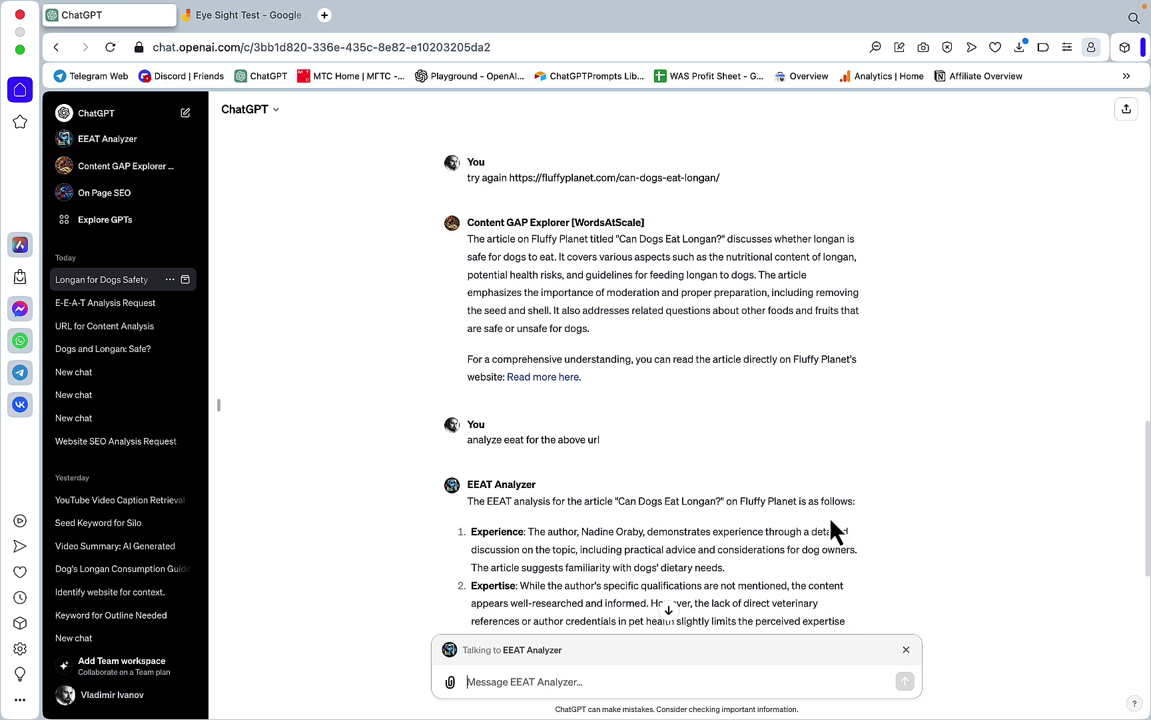
scroll(824, 501, "up", 15)
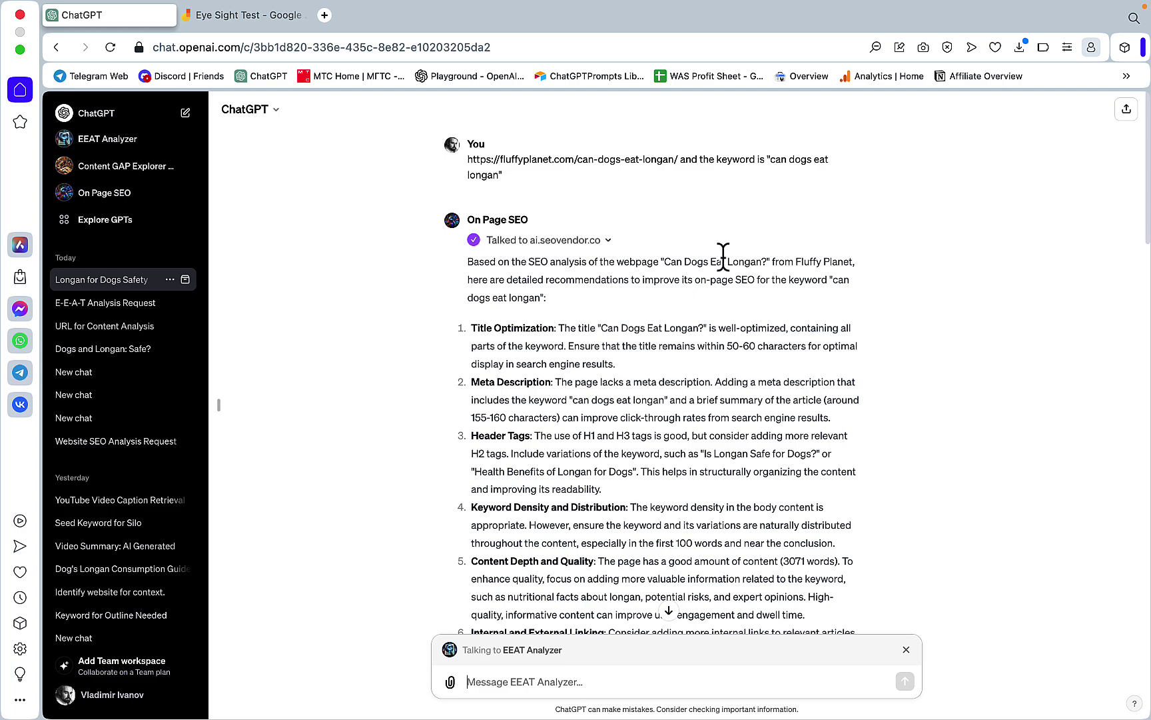
scroll(848, 321, "down", 15)
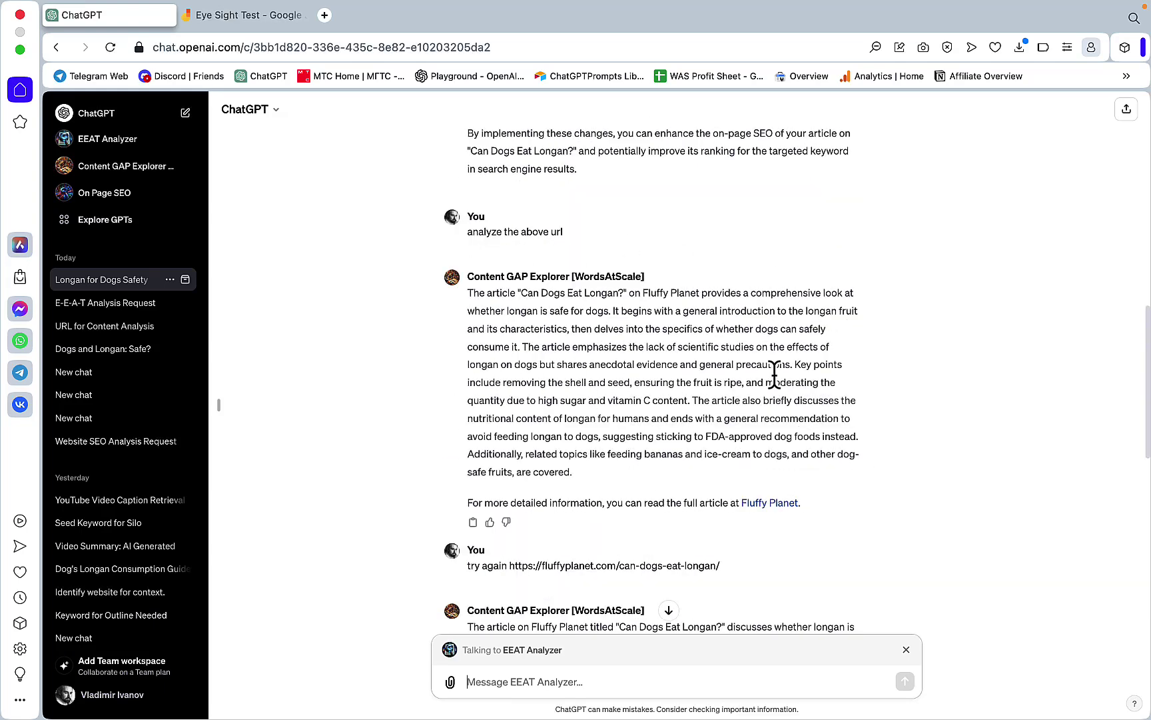
scroll(879, 461, "down", 6)
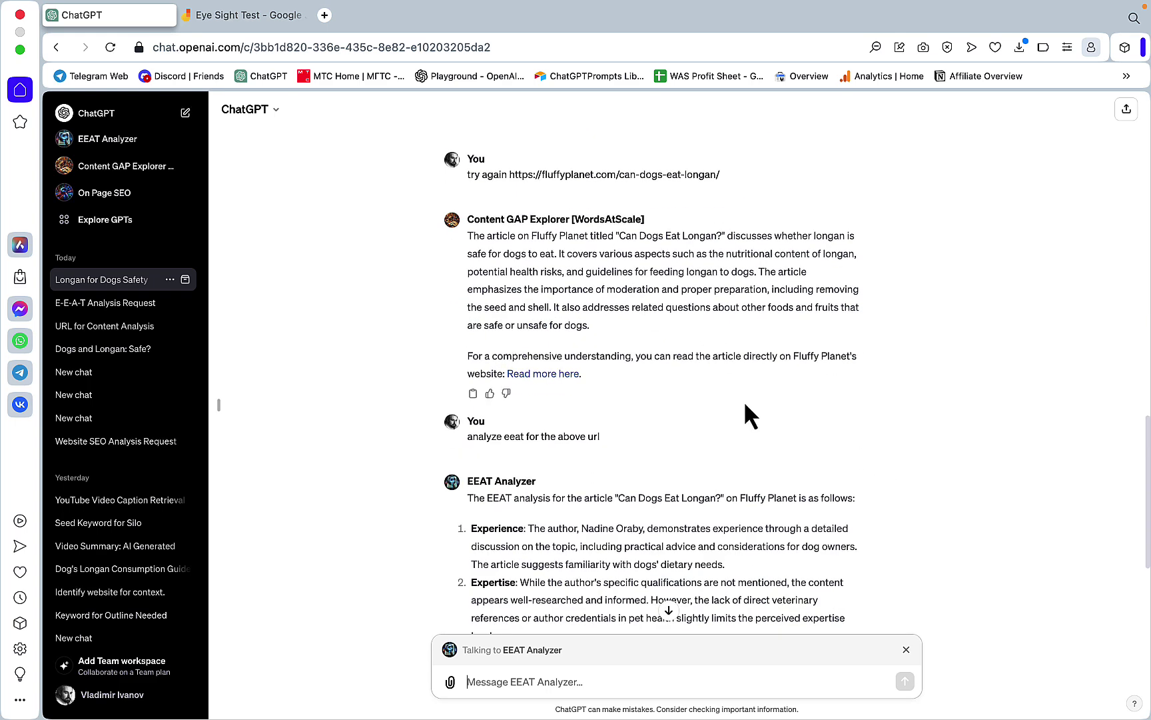
scroll(743, 400, "down", 4)
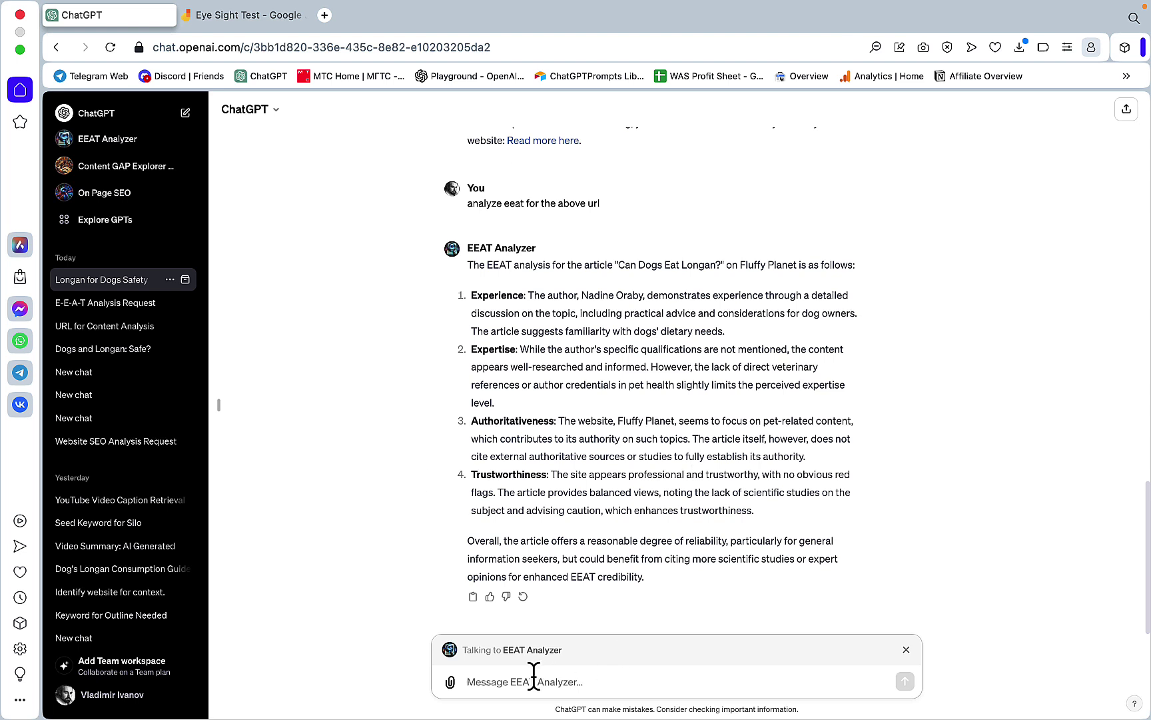
Step: Request 'combine all of the above learnings in a helpful table' covering the SEO, content and EEAT findings
type("combine all of thre a")
type("bove learnings in a h")
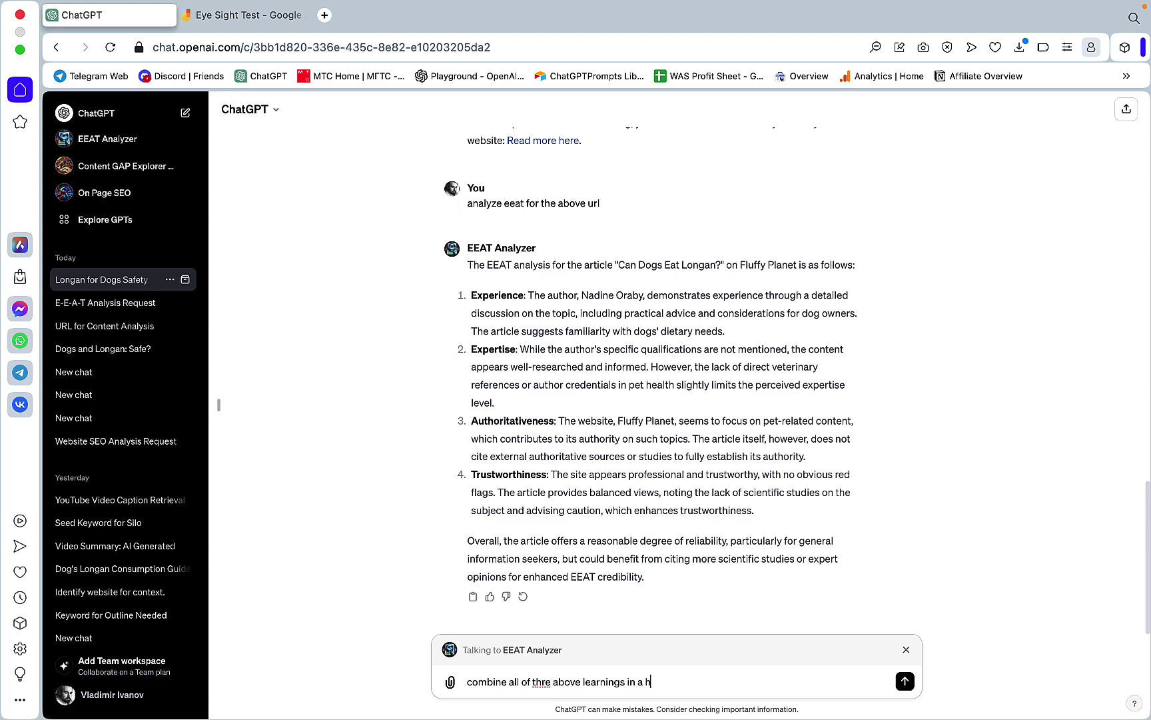
type("elpul table")
key("Return")
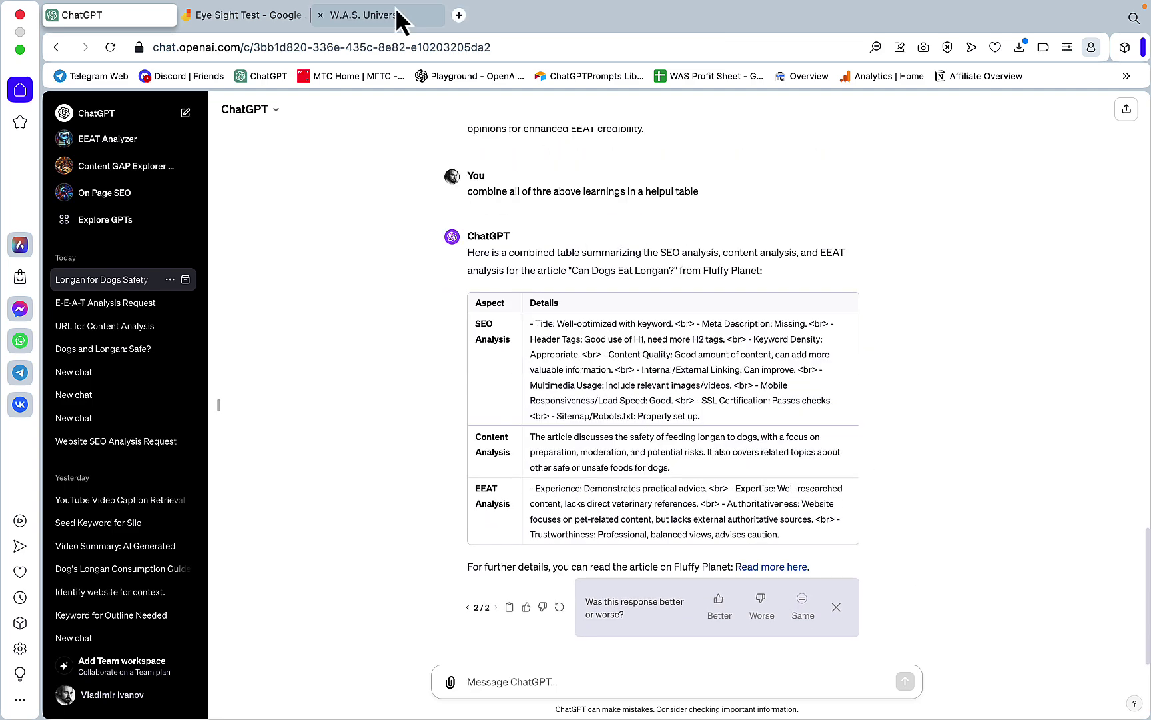
Step: Switch to the W.A.S. Universe tab showing the wasuniverse.com home page
left_click(388, 18)
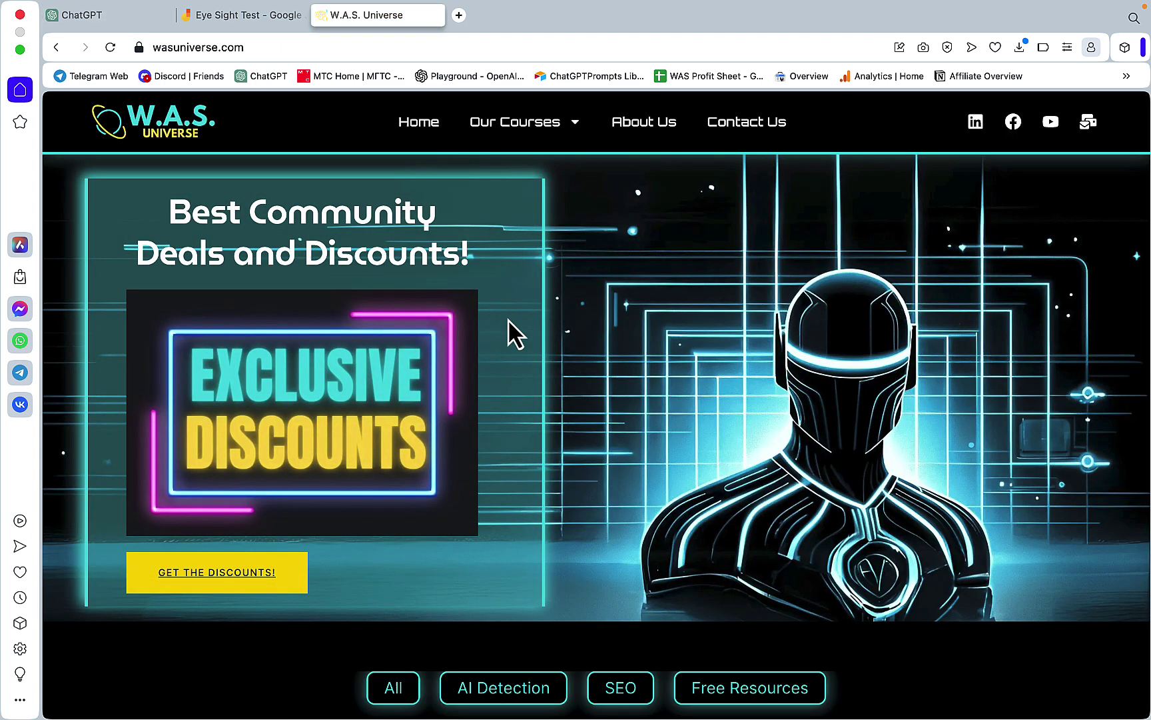